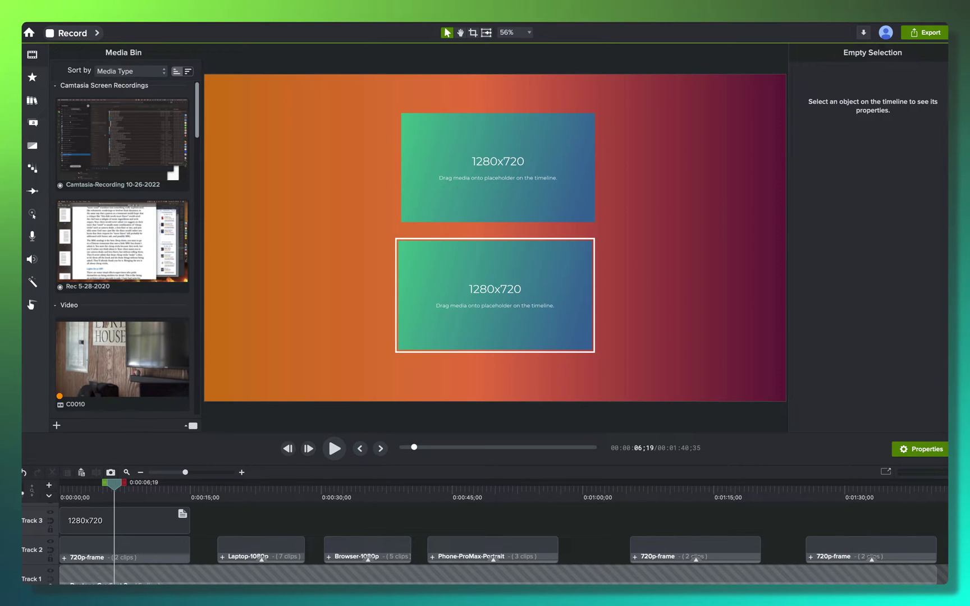
# Try moving the standalone 1280x720 placeholder toward the upper-left part of the video frame and undo the move.
pyautogui.click(498, 167)
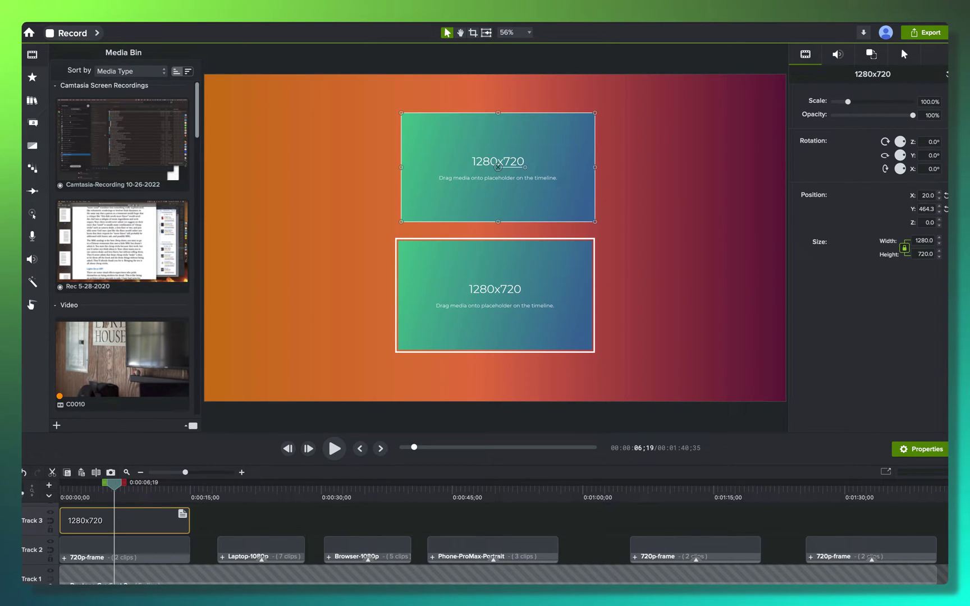
pyautogui.moveTo(498, 167); pyautogui.dragTo(396, 156)
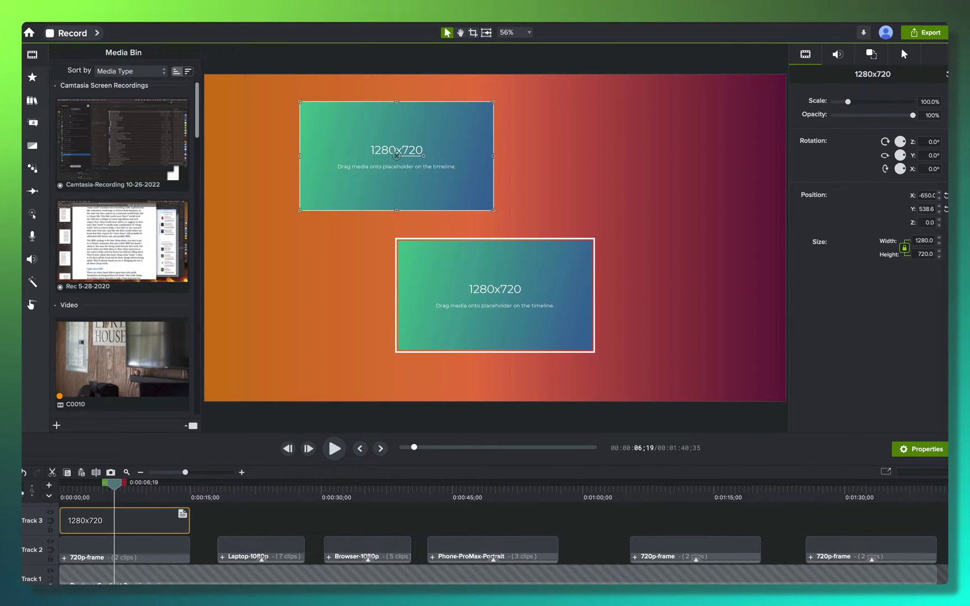
pyautogui.hotkey('ctrl', 'z')
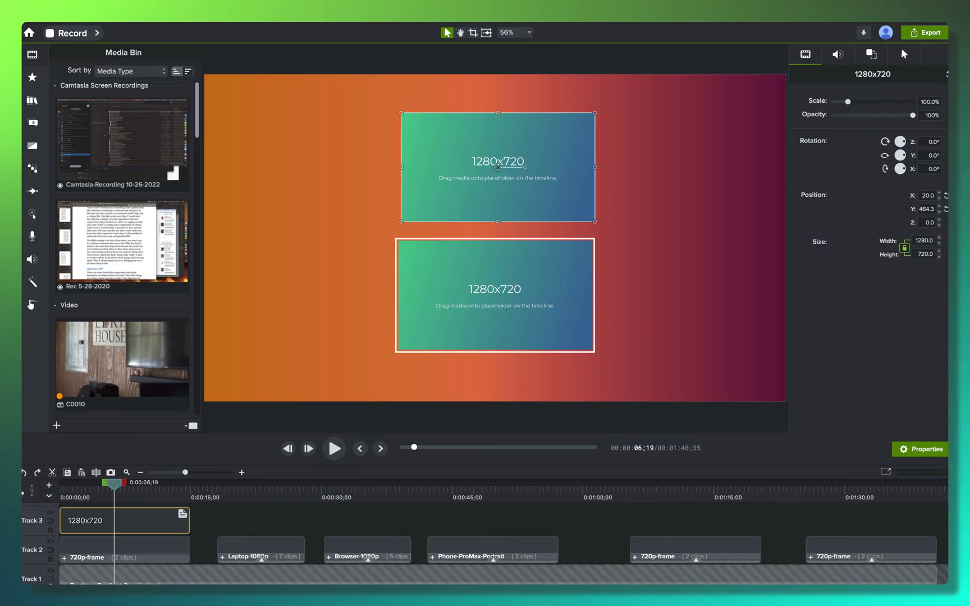
# Try moving the first 720p-frame group toward the lower-right part of the video frame and undo the move.
pyautogui.click(495, 295)
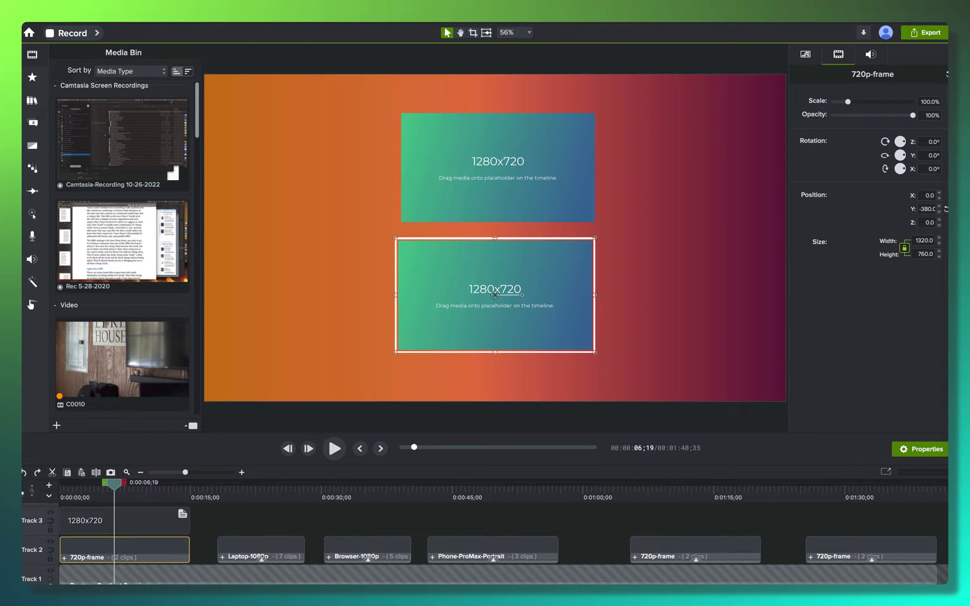
pyautogui.moveTo(495, 295); pyautogui.dragTo(636, 308)
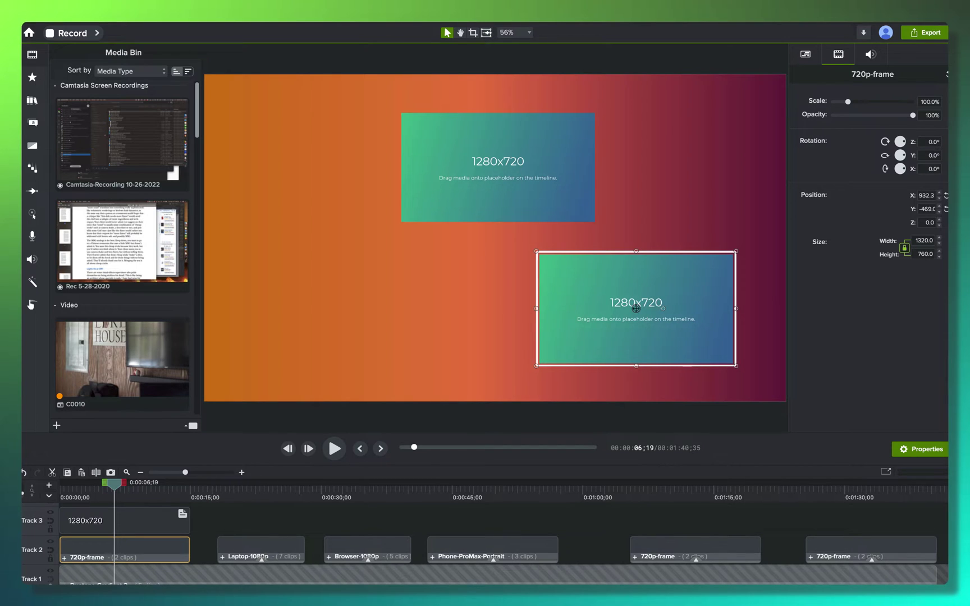
pyautogui.hotkey('ctrl', 'z')
# Hide Track 2 to compare the placeholder with and without its white frame, and undo the visibility change.
pyautogui.scroll(5, 586, 241)
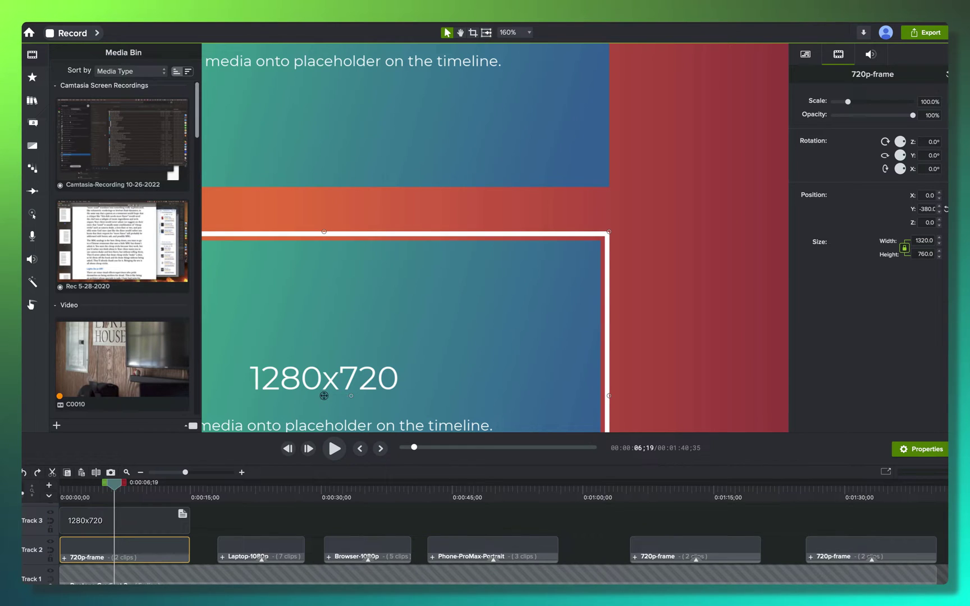
pyautogui.click(50, 542)
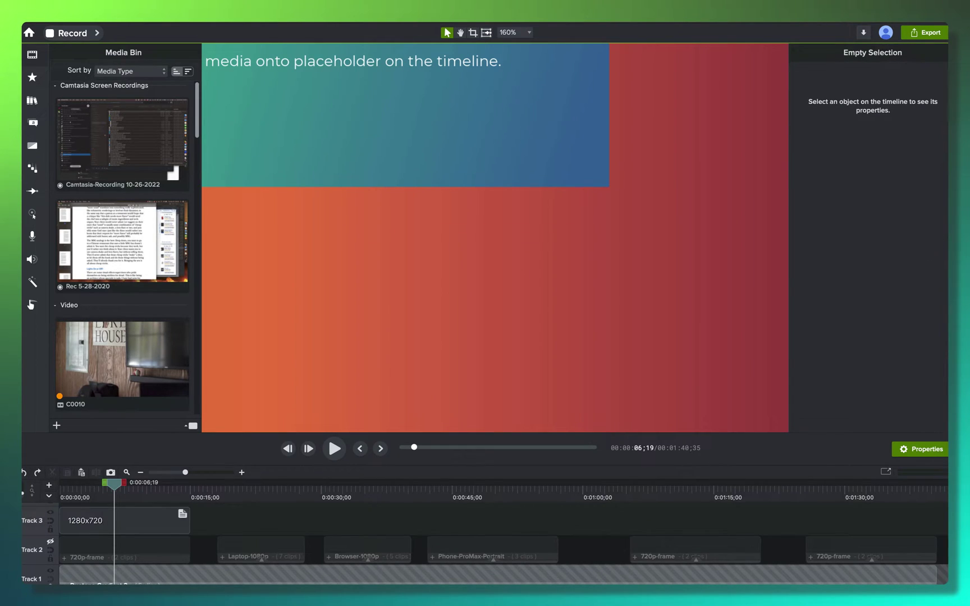
pyautogui.press('super+z')
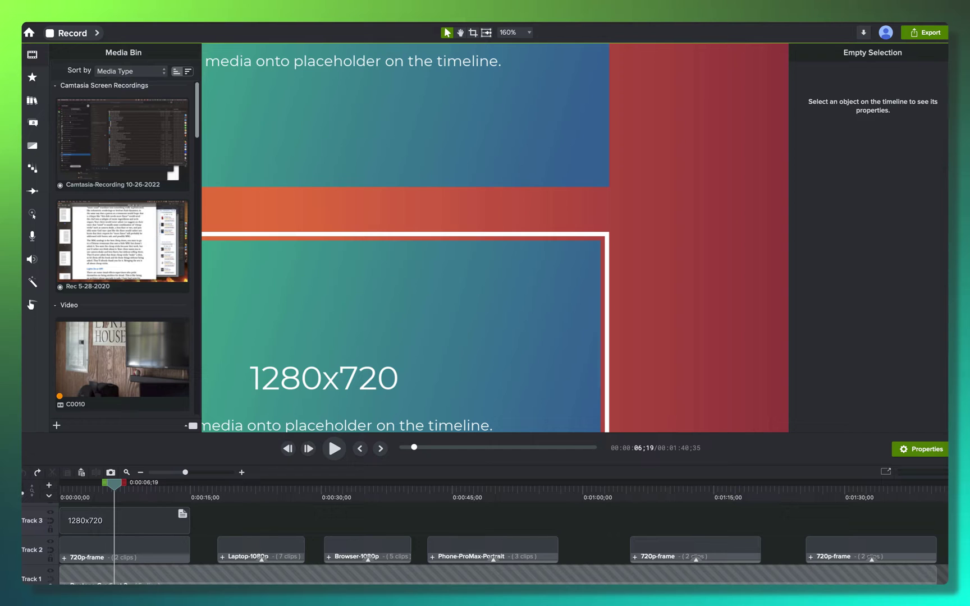
pyautogui.scroll(-10, 567, 204)
pyautogui.scroll(3, 567, 204)
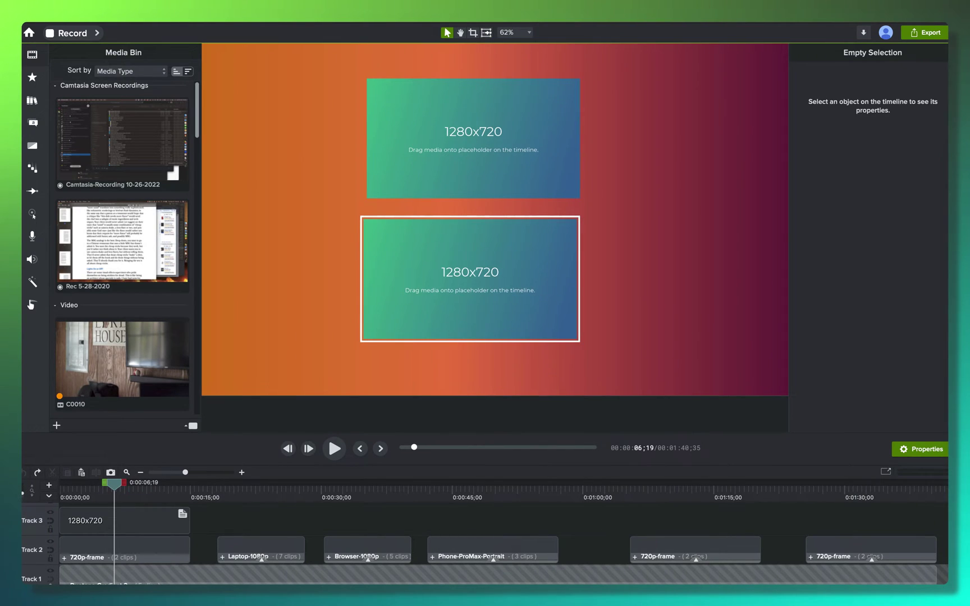
# Open the first 720p-frame group to inspect the 1280x720 placeholder inside it, and return to the main timeline.
pyautogui.doubleClick(134, 549)
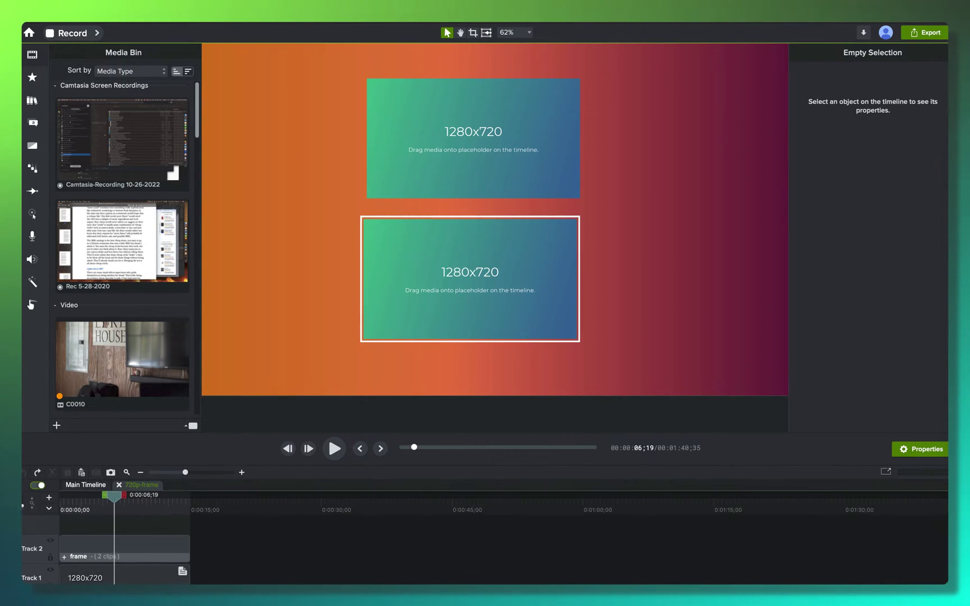
pyautogui.click(135, 577)
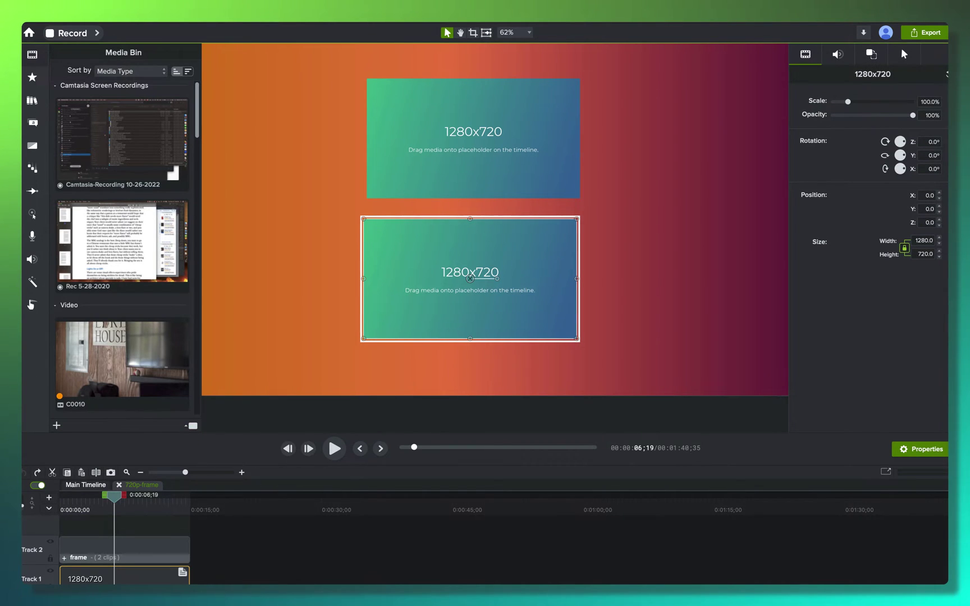
pyautogui.click(119, 485)
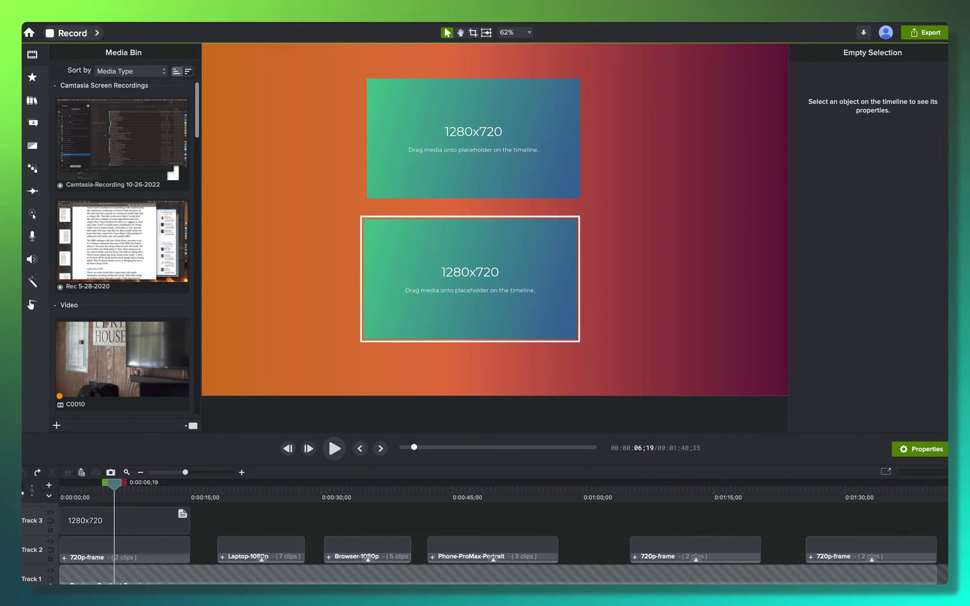
# Replace the standalone 1280x720 placeholder on Track 3 with the C0010 video using Ripple Replace.
pyautogui.click(473, 138)
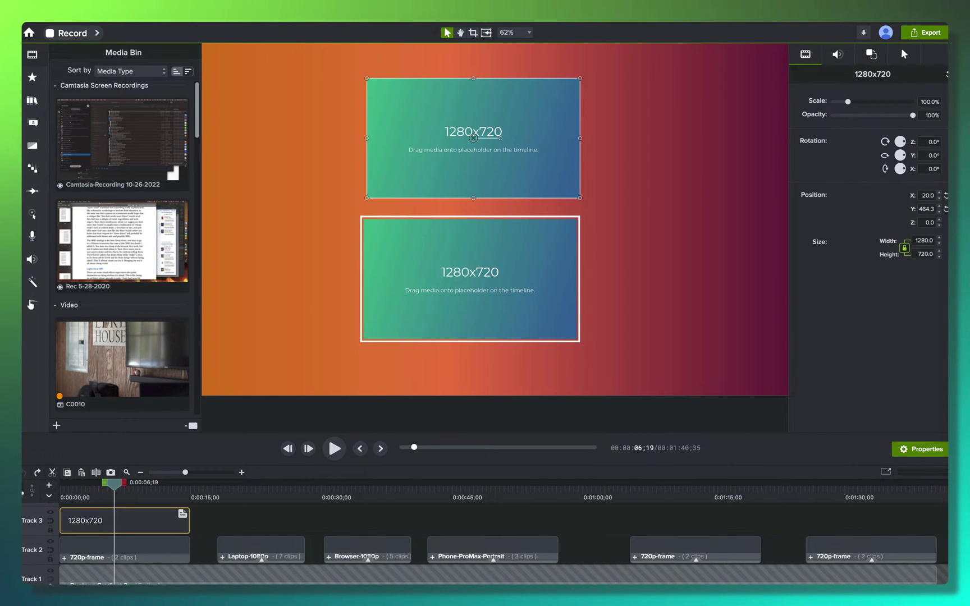
pyautogui.scroll(-3, 135, 314)
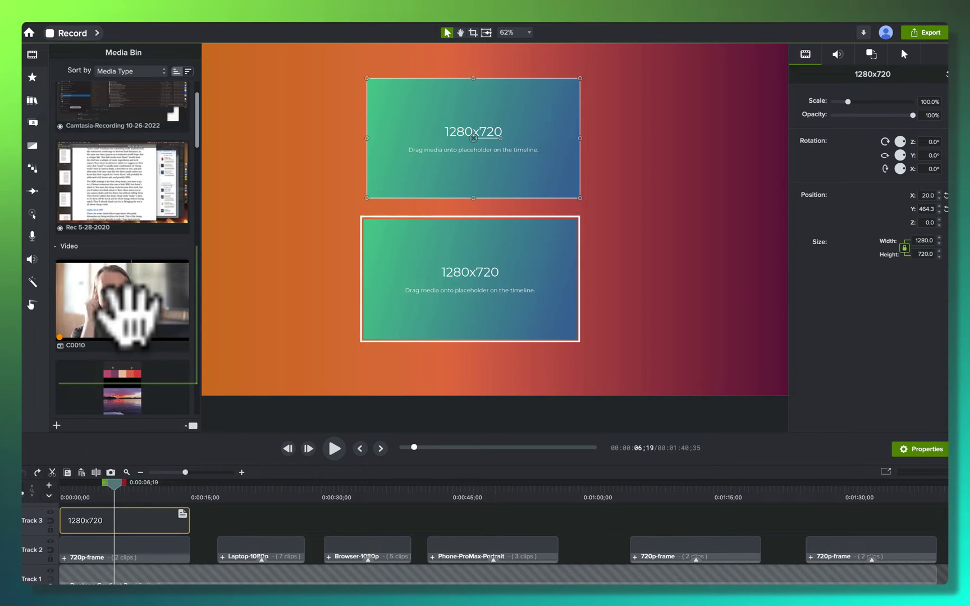
pyautogui.moveTo(126, 303); pyautogui.dragTo(444, 158)
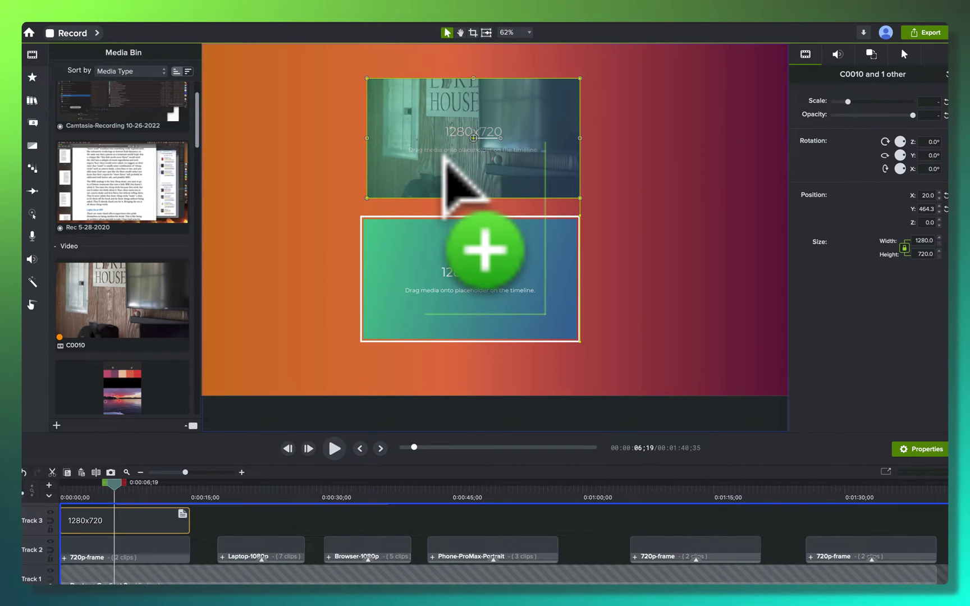
pyautogui.moveTo(444, 159); pyautogui.dragTo(445, 161)
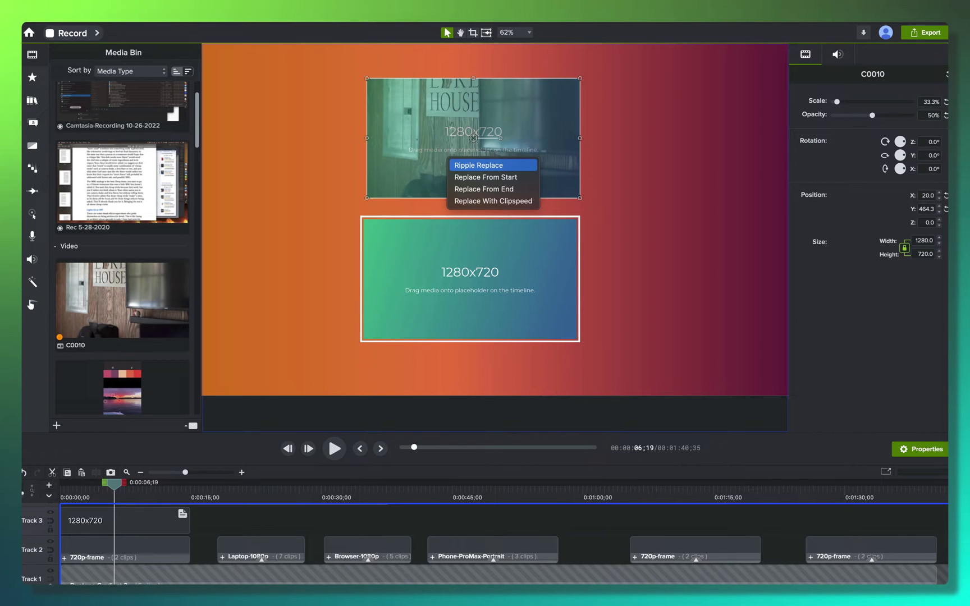
pyautogui.click(478, 165)
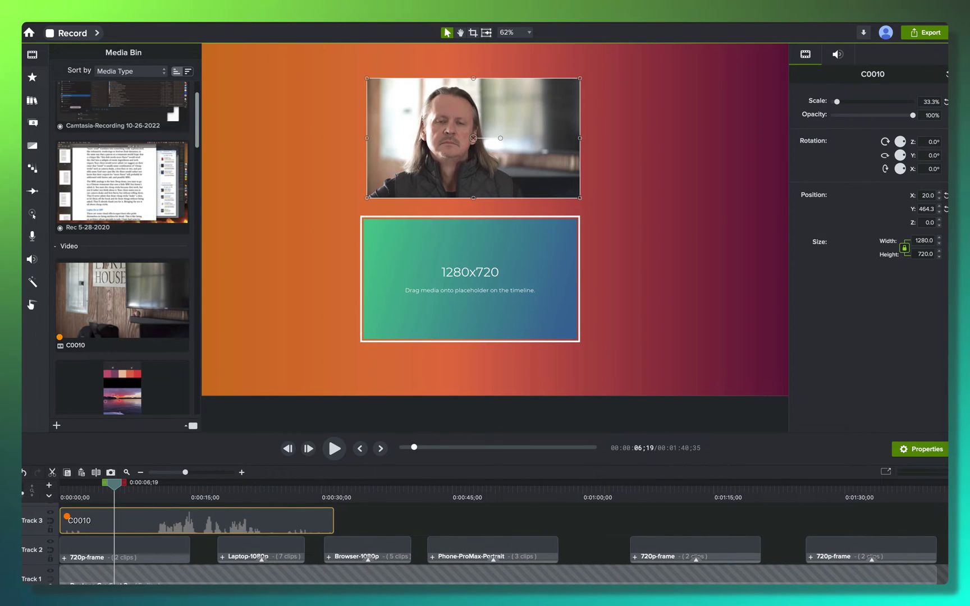
# Preview the C0010 clip at 0:00:11;50, try moving it up and to the right, and undo both the move and the placeholder replacement.
pyautogui.moveTo(114, 484); pyautogui.dragTo(162, 484)
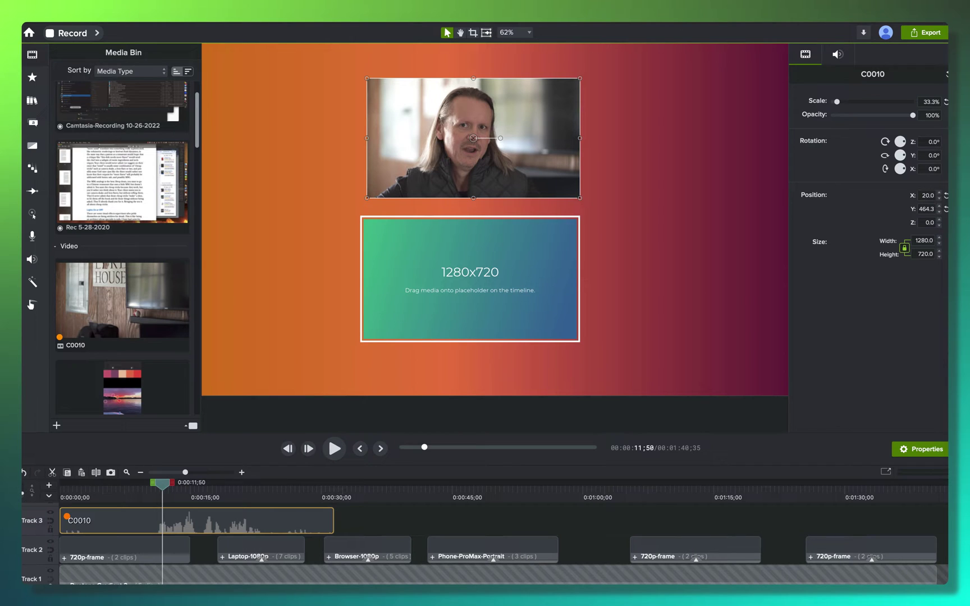
pyautogui.moveTo(474, 138); pyautogui.dragTo(498, 129)
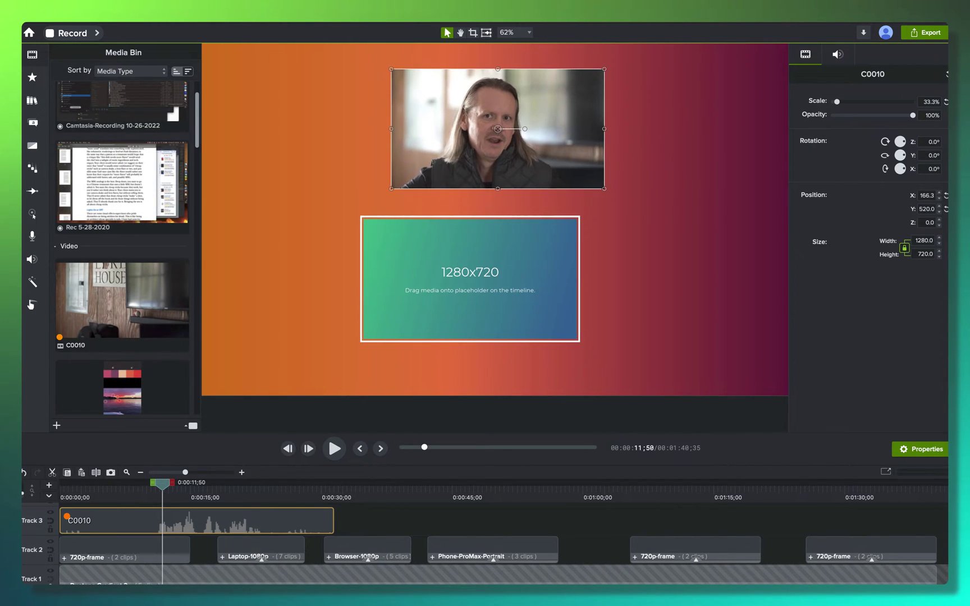
pyautogui.press('super+z')
pyautogui.press('super+z')
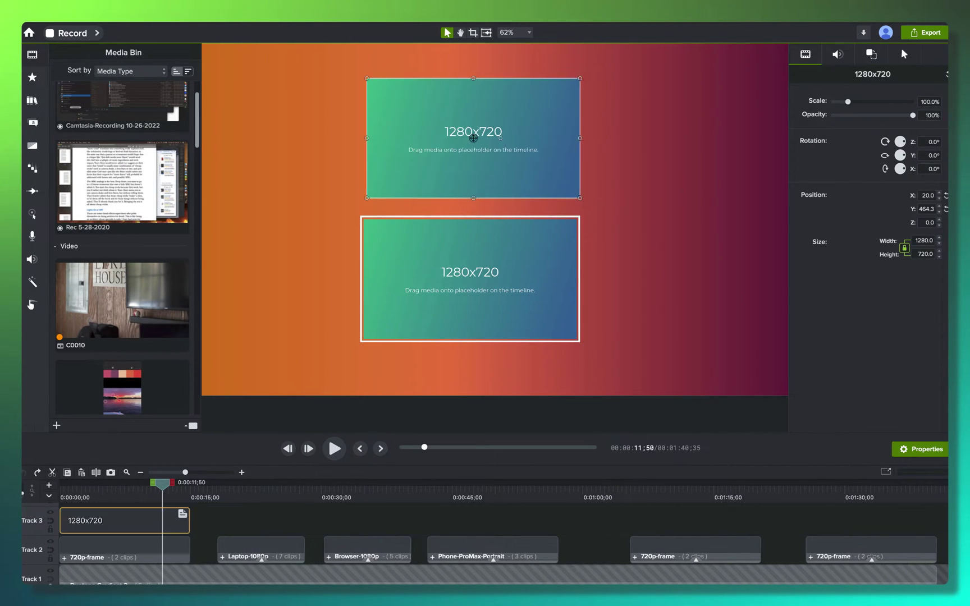
# Replace the placeholder inside the first 720p-frame group with the C0010 video using Ripple Replace.
pyautogui.click(125, 549)
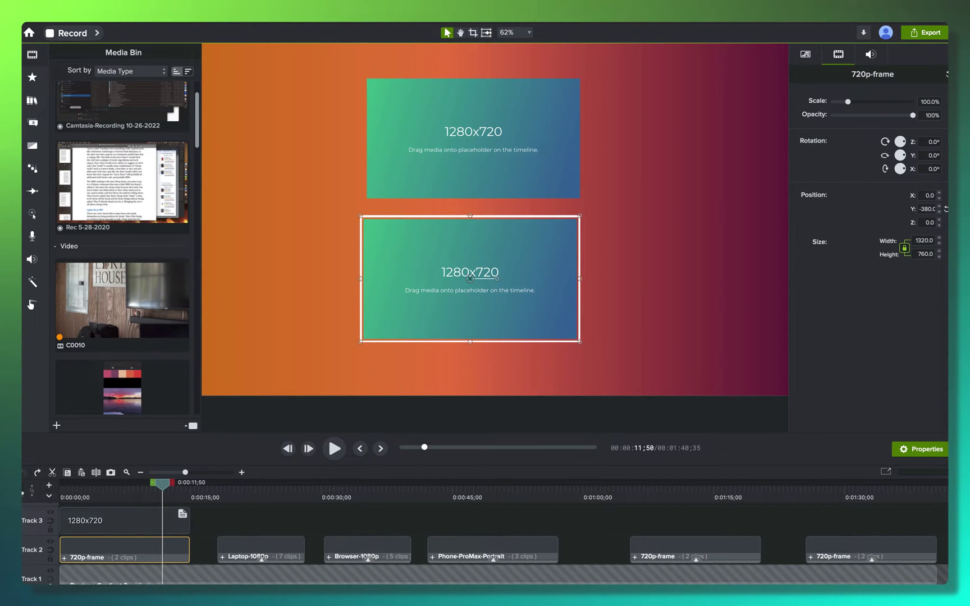
pyautogui.click(110, 299)
pyautogui.moveTo(110, 297); pyautogui.dragTo(431, 241)
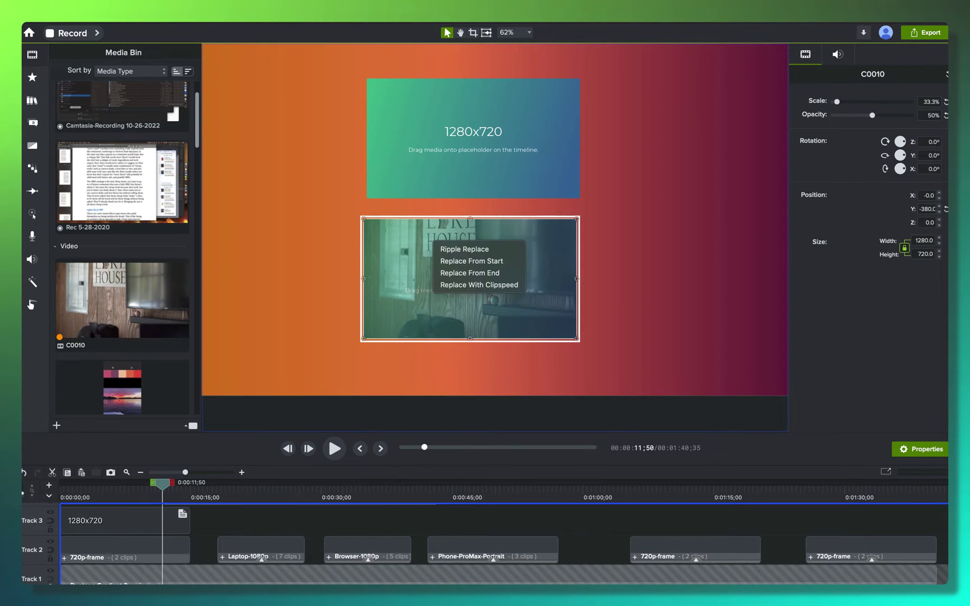
pyautogui.click(478, 249)
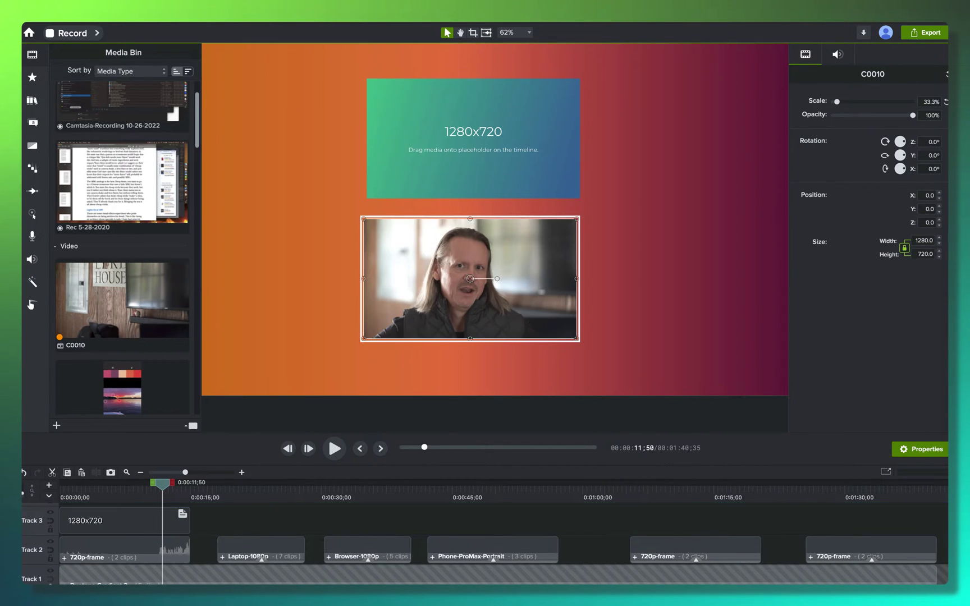
# Try moving the framed C0010 video, look inside its group, and undo both the move and the replacement.
pyautogui.moveTo(475, 264); pyautogui.dragTo(548, 294)
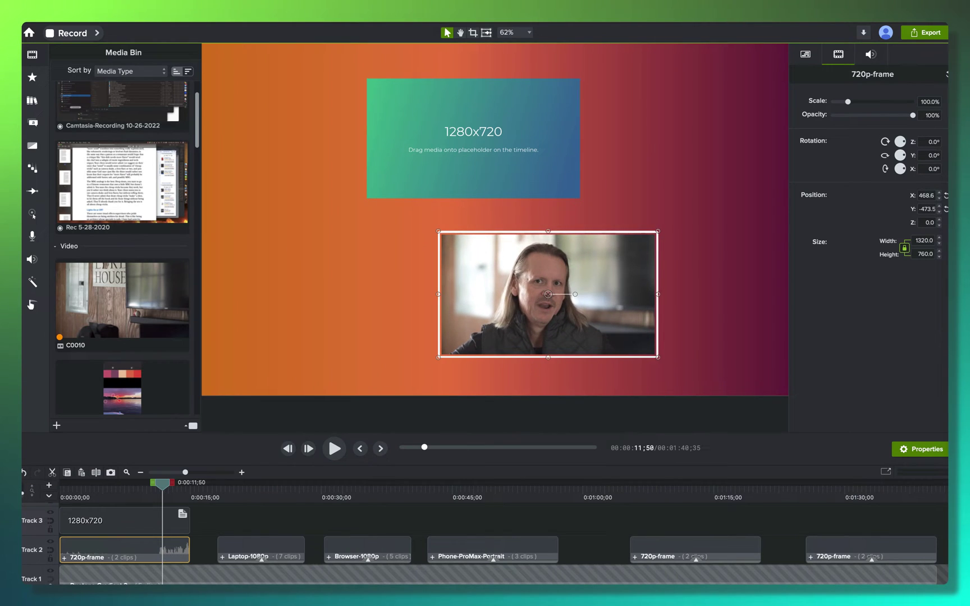
pyautogui.doubleClick(125, 550)
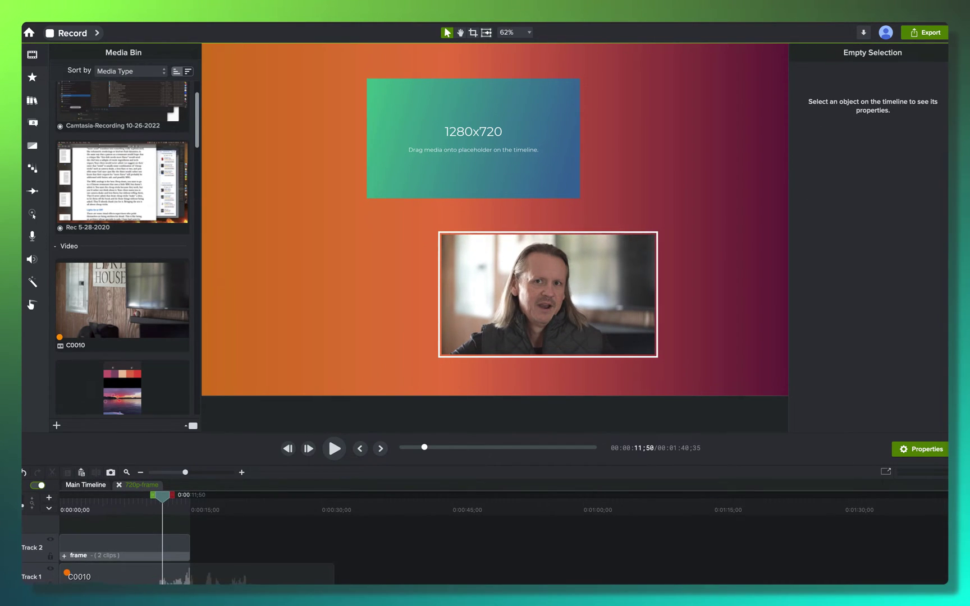
pyautogui.hotkey('ctrl', 'z')
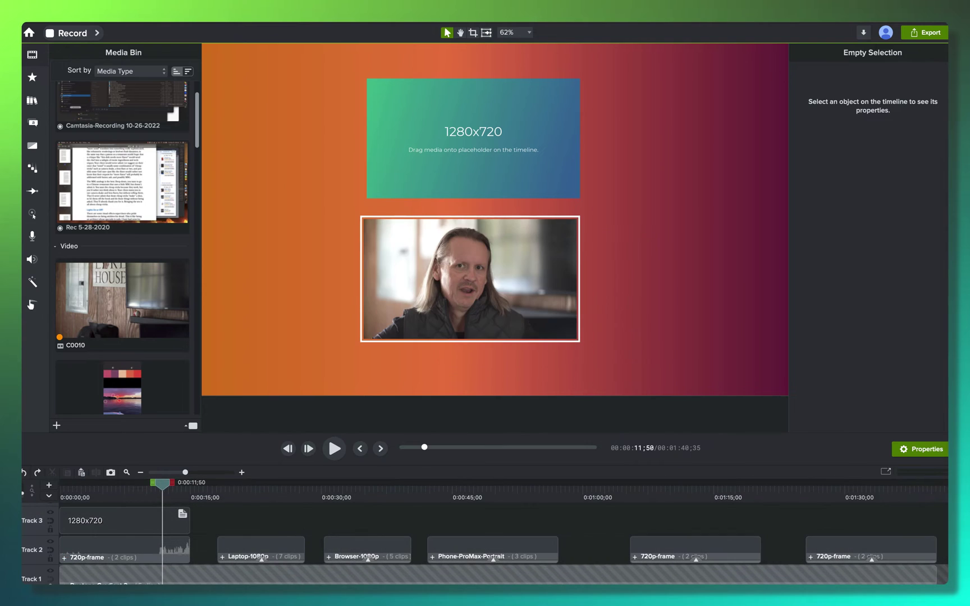
pyautogui.hotkey('ctrl', 'z')
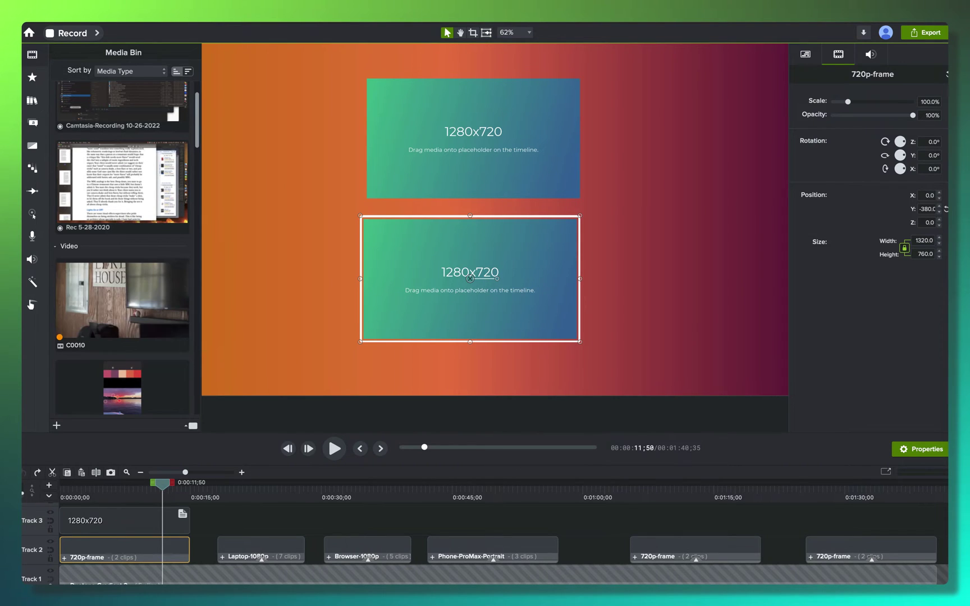
# Move the playhead to 0:00:23;15 and select the Laptop-1080p group on Track 2.
pyautogui.scroll(-5, 439, 324)
pyautogui.scroll(5, 438, 288)
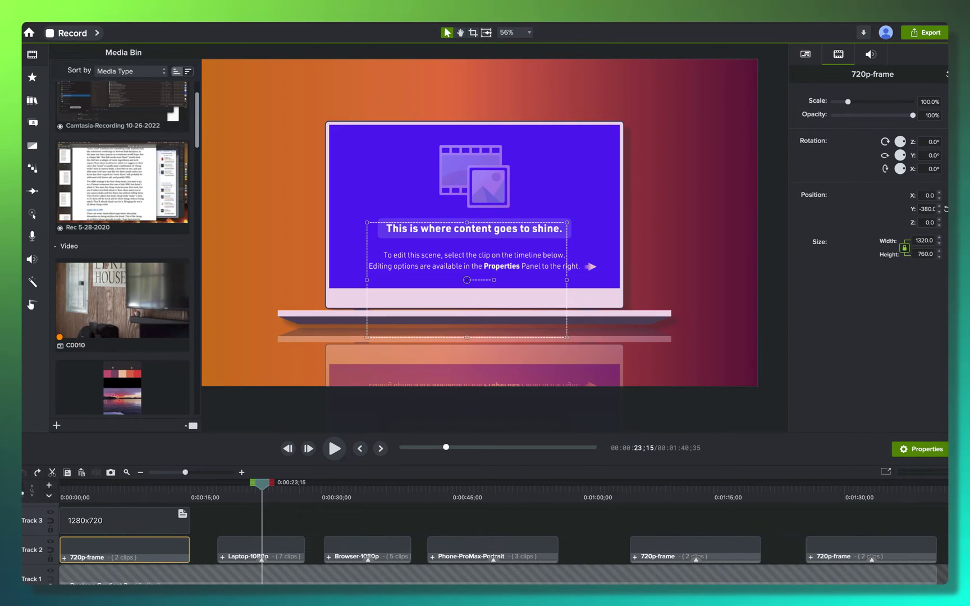
pyautogui.click(260, 548)
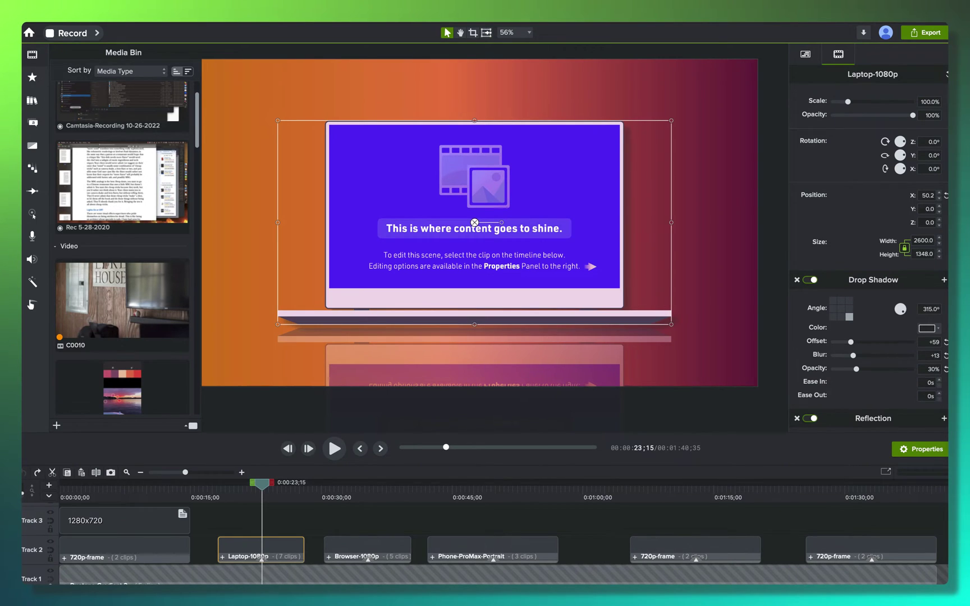
# Try moving the Laptop-1080p group upward to the horizontal centre of the video frame and undo the move.
pyautogui.moveTo(474, 222); pyautogui.dragTo(466, 196)
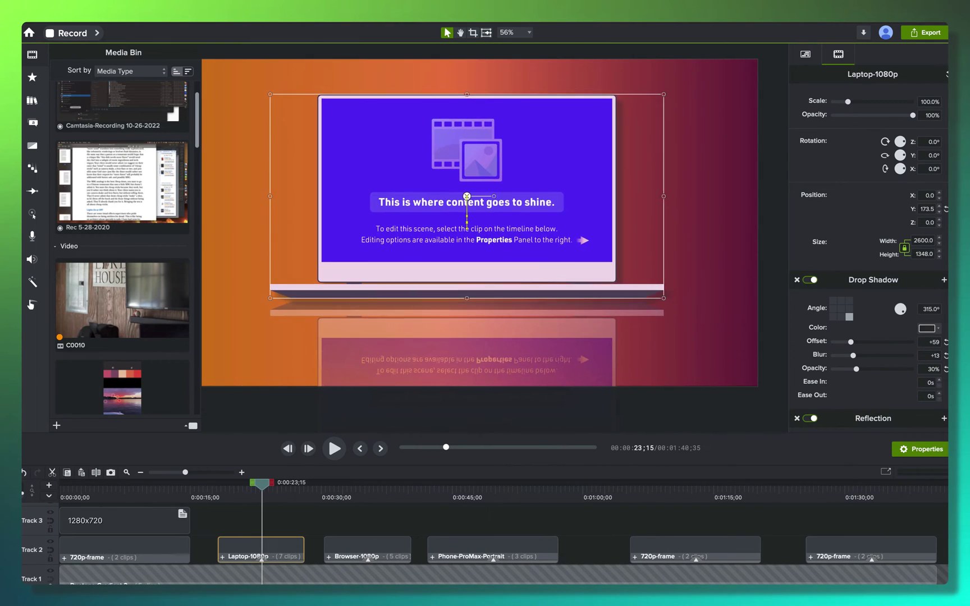
pyautogui.press('super+z')
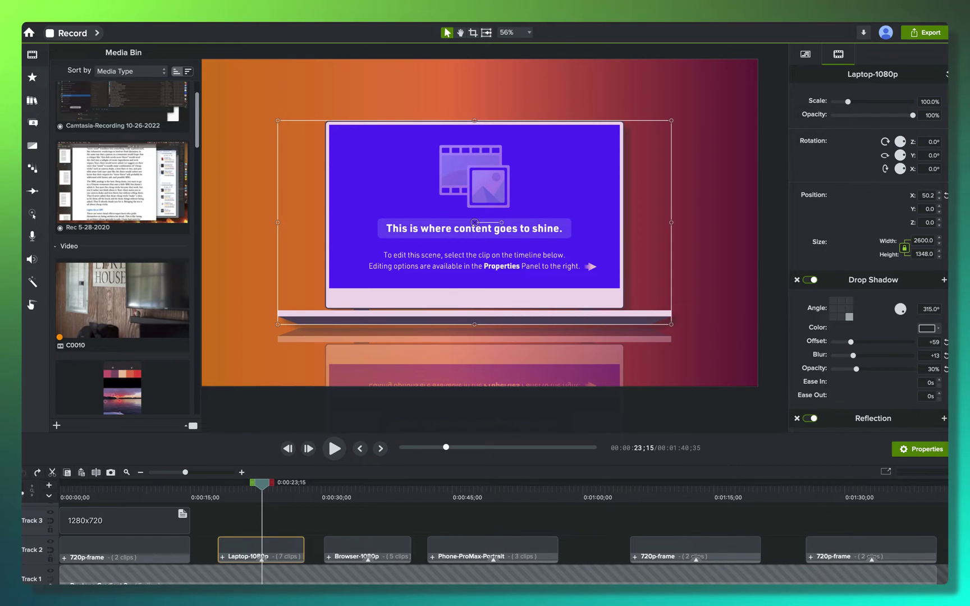
pyautogui.click(805, 55)
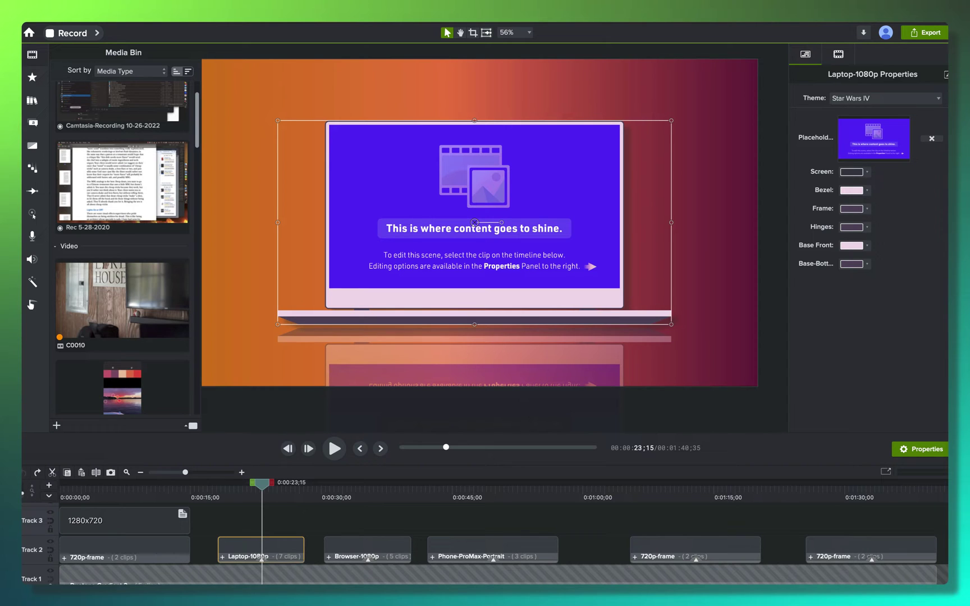
pyautogui.scroll(-5, 92, 276)
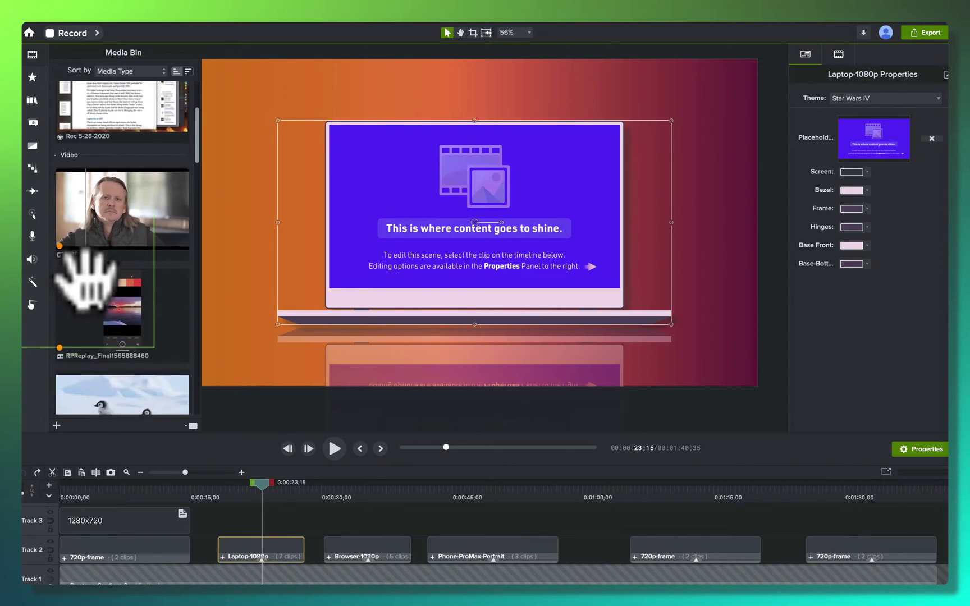
pyautogui.scroll(-2, 87, 278)
pyautogui.click(96, 294)
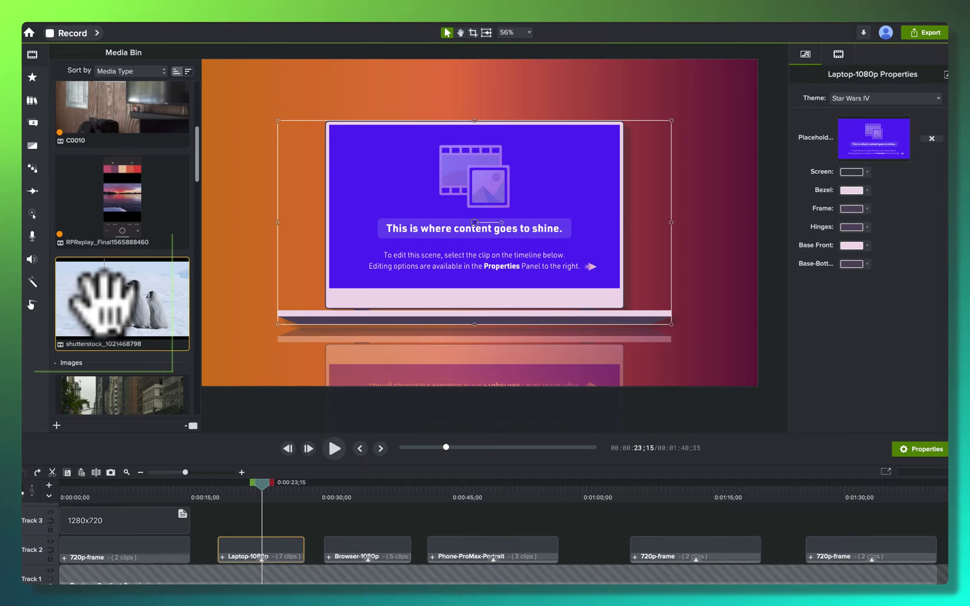
pyautogui.moveTo(90, 297); pyautogui.dragTo(382, 208)
pyautogui.click(392, 214)
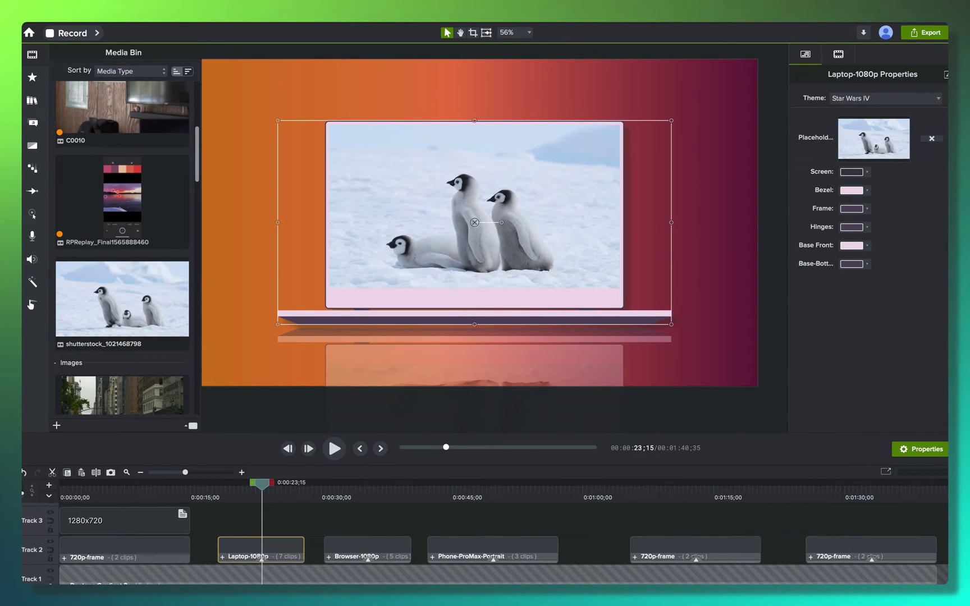
# Try switching the Laptop-1080p group's Drop Shadow and Reflection effects off, and turn both effects back on.
pyautogui.press('Escape')
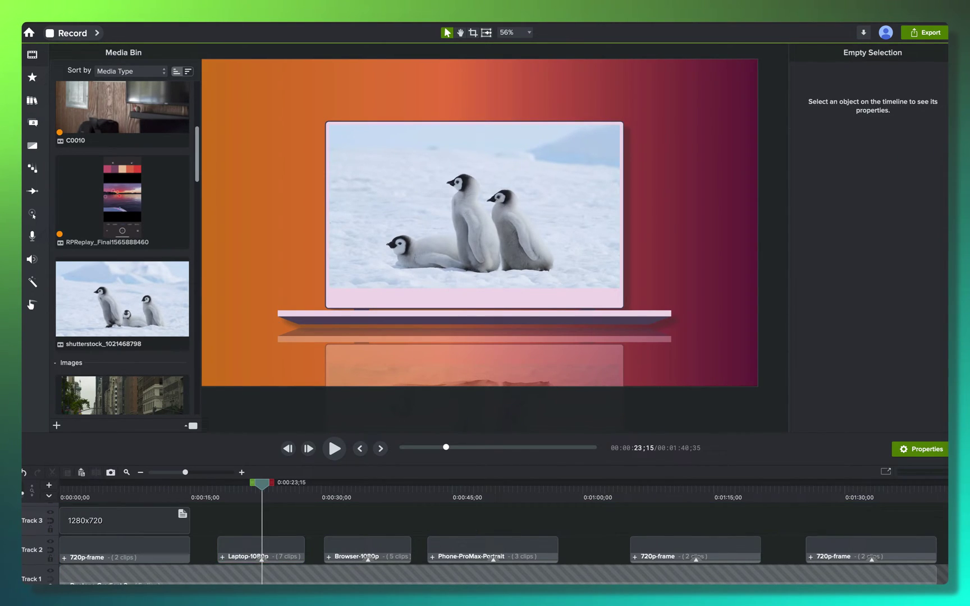
pyautogui.click(487, 135)
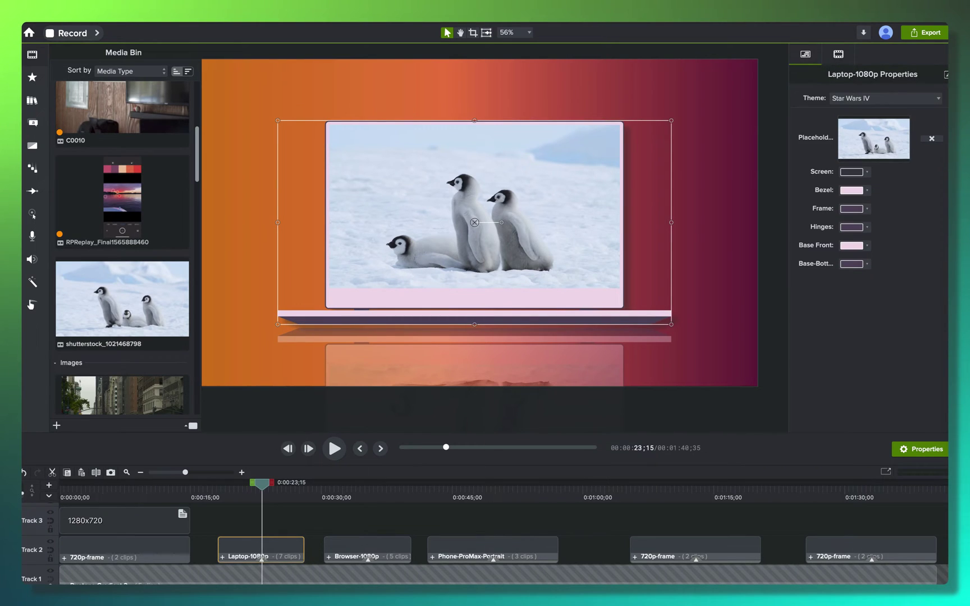
pyautogui.click(838, 54)
pyautogui.scroll(-3, 872, 253)
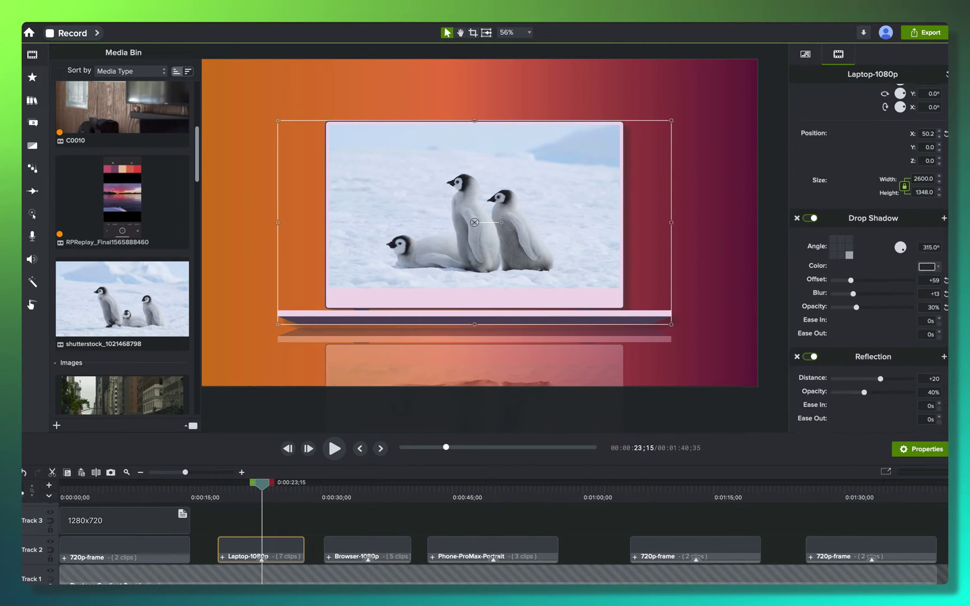
pyautogui.click(810, 218)
pyautogui.click(810, 218)
pyautogui.click(810, 218)
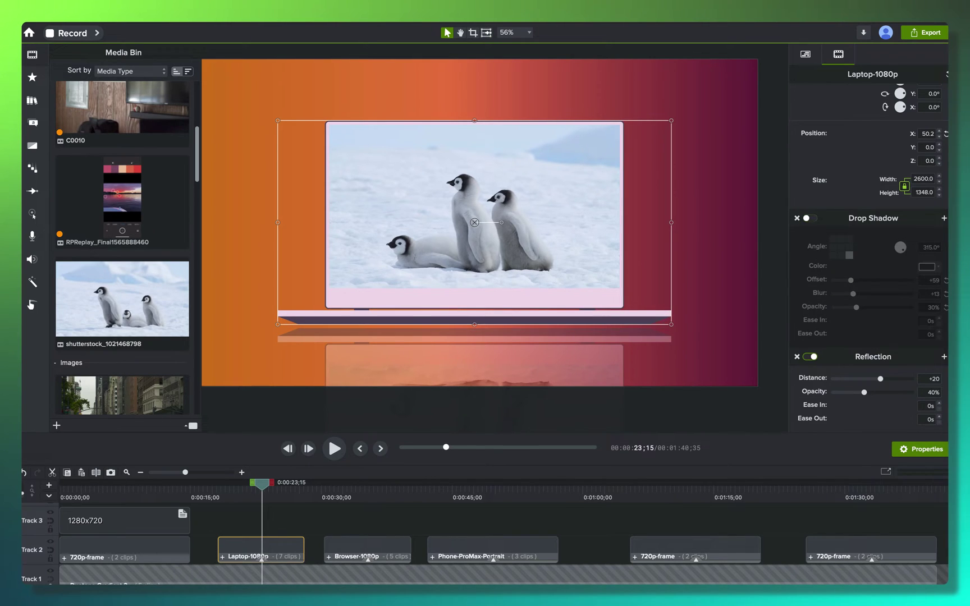
pyautogui.click(810, 356)
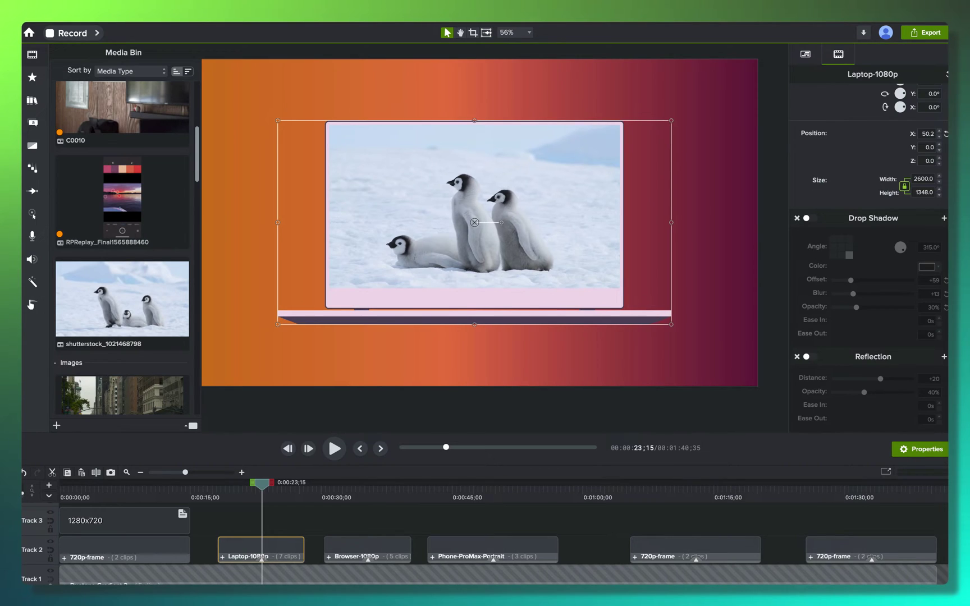
pyautogui.click(810, 218)
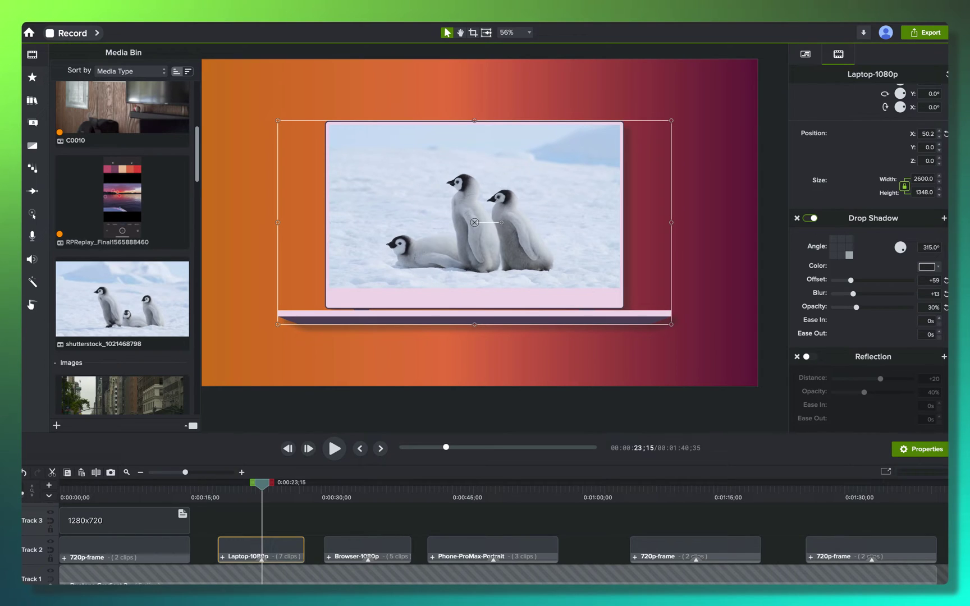
pyautogui.click(810, 357)
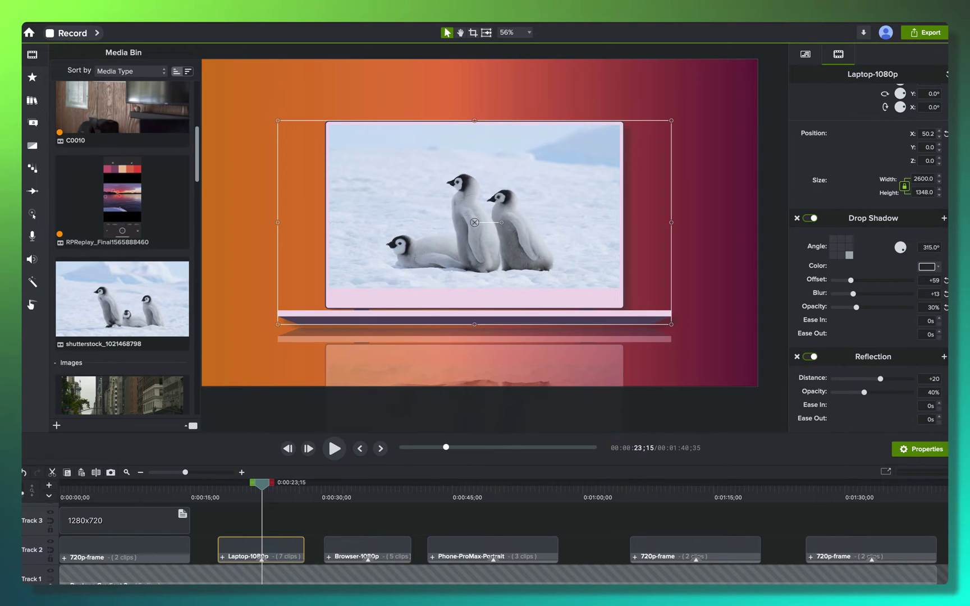
pyautogui.press('Escape')
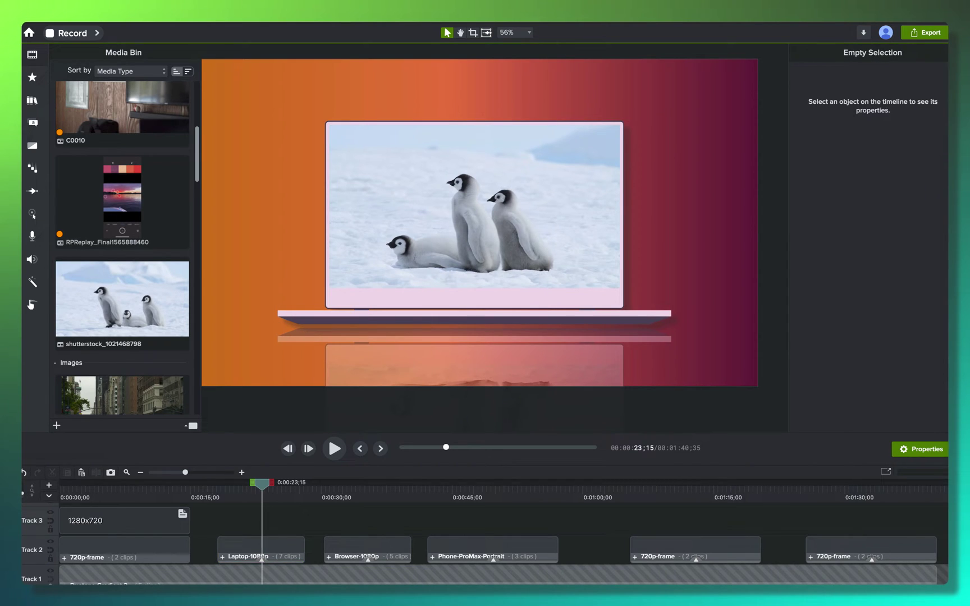
# Move the Laptop-1080p group to X 0.0, Y 42.5, try scaling it to 127.1%, and undo the scaling.
pyautogui.click(247, 547)
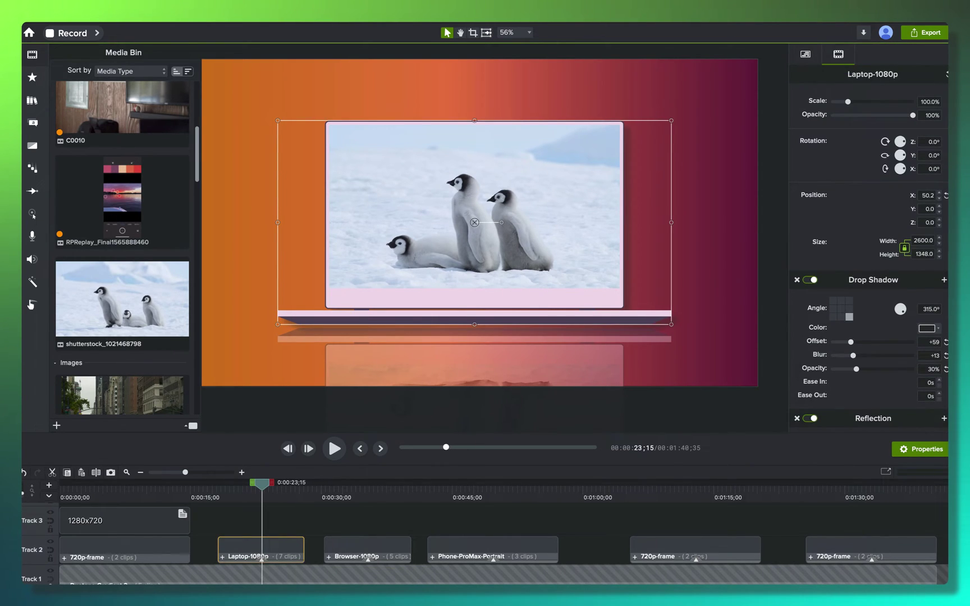
pyautogui.moveTo(474, 222)
pyautogui.mouseDown()
pyautogui.moveTo(478, 178)
pyautogui.moveTo(467, 203)
pyautogui.moveTo(474, 194)
pyautogui.moveTo(473, 202)
pyautogui.moveTo(500, 205)
pyautogui.moveTo(415, 241)
pyautogui.moveTo(396, 222)
pyautogui.moveTo(567, 200)
pyautogui.moveTo(426, 222)
pyautogui.moveTo(433, 199)
pyautogui.moveTo(467, 206)
pyautogui.moveTo(467, 216)
pyautogui.mouseUp()
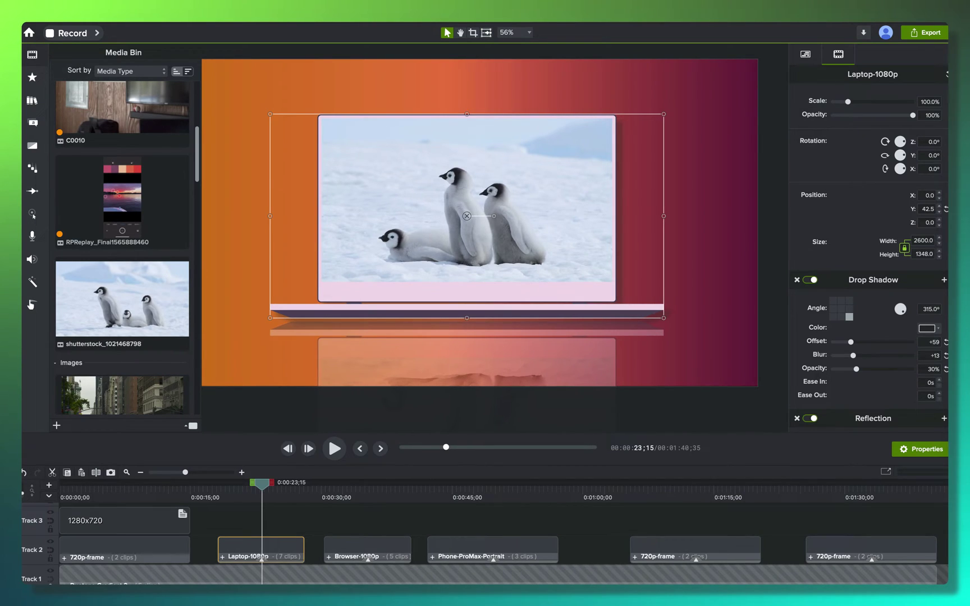
pyautogui.moveTo(848, 102)
pyautogui.mouseDown()
pyautogui.moveTo(863, 102)
pyautogui.moveTo(852, 102)
pyautogui.mouseUp()
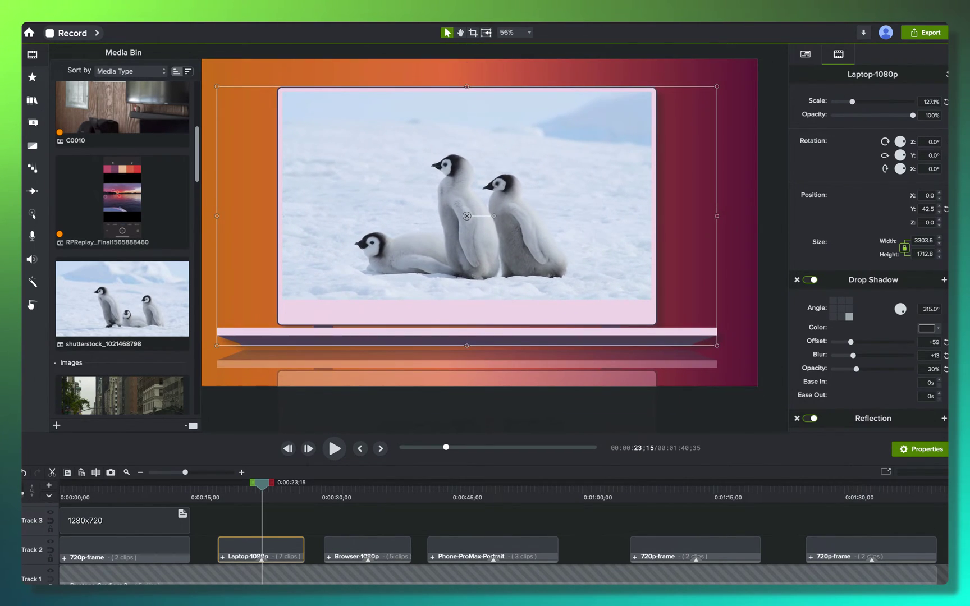
pyautogui.press('super+z')
# Select the Browser-1080p group with the playhead at 0:00:36;51, try moving it to X 50.3, Y 101.4, and undo the move.
pyautogui.click(380, 491)
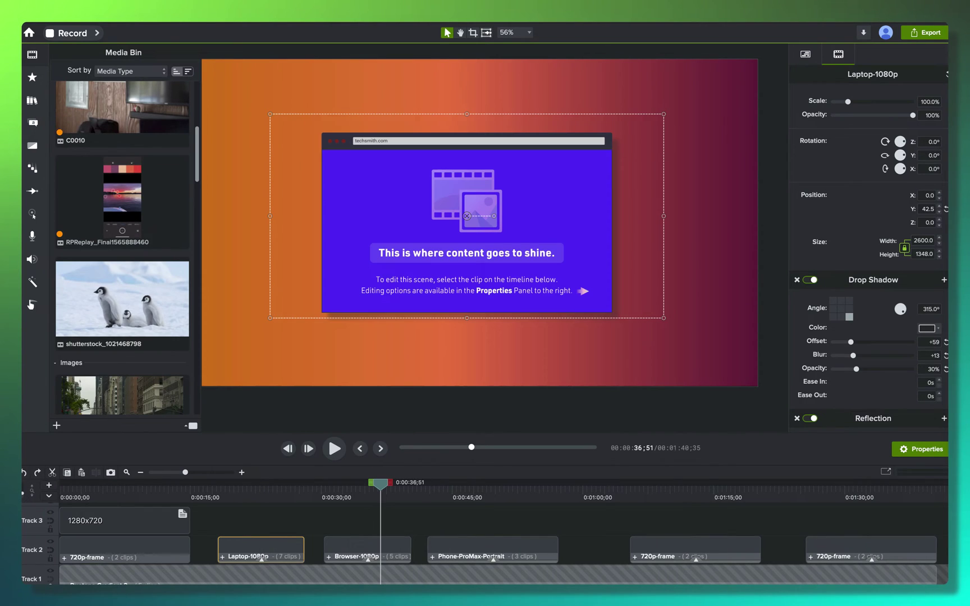
pyautogui.press('super+d')
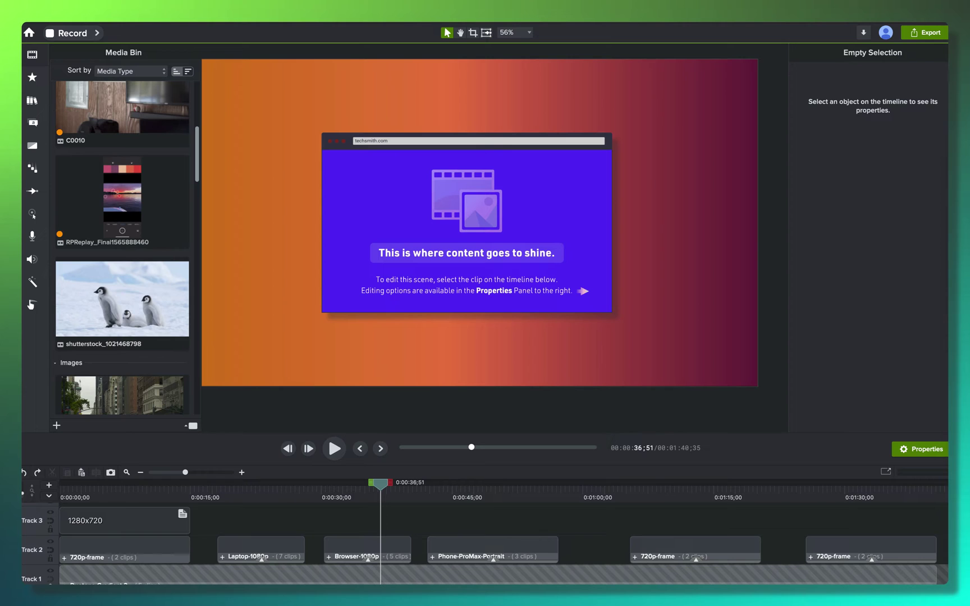
pyautogui.click(368, 549)
pyautogui.moveTo(466, 222)
pyautogui.mouseDown()
pyautogui.moveTo(536, 272)
pyautogui.moveTo(469, 199)
pyautogui.moveTo(475, 207)
pyautogui.mouseUp()
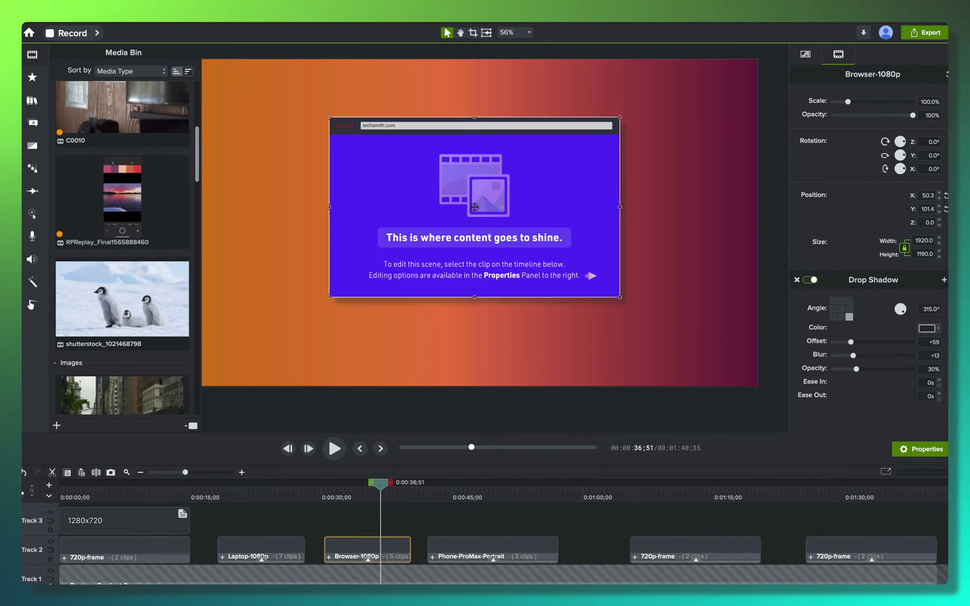
pyautogui.press('super+z')
# Set the URL shown in the Browser-1080p group's address bar to camtasia.com.
pyautogui.click(805, 55)
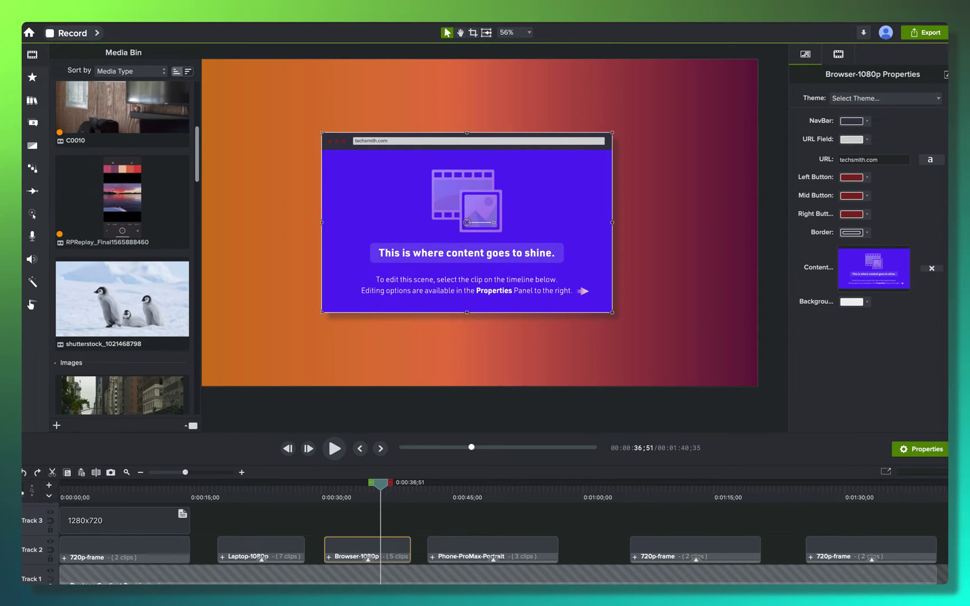
pyautogui.scroll(5, 363, 138)
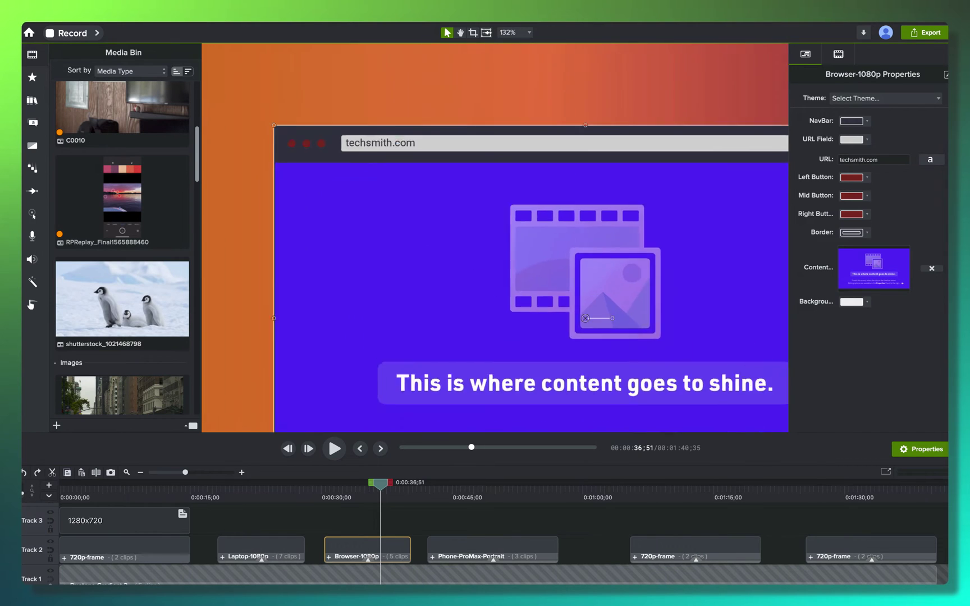
pyautogui.moveTo(380, 484); pyautogui.dragTo(333, 483)
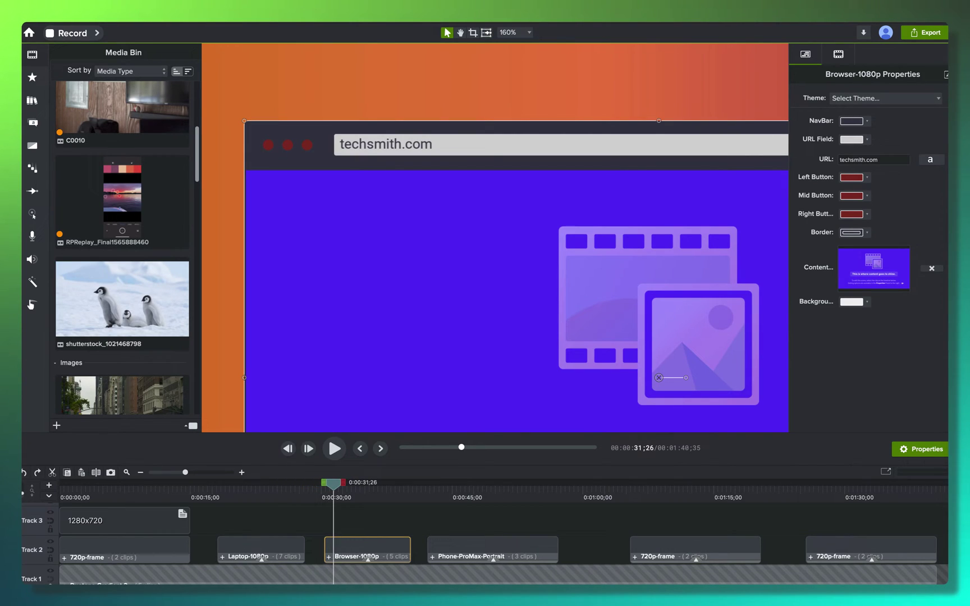
pyautogui.click(873, 160)
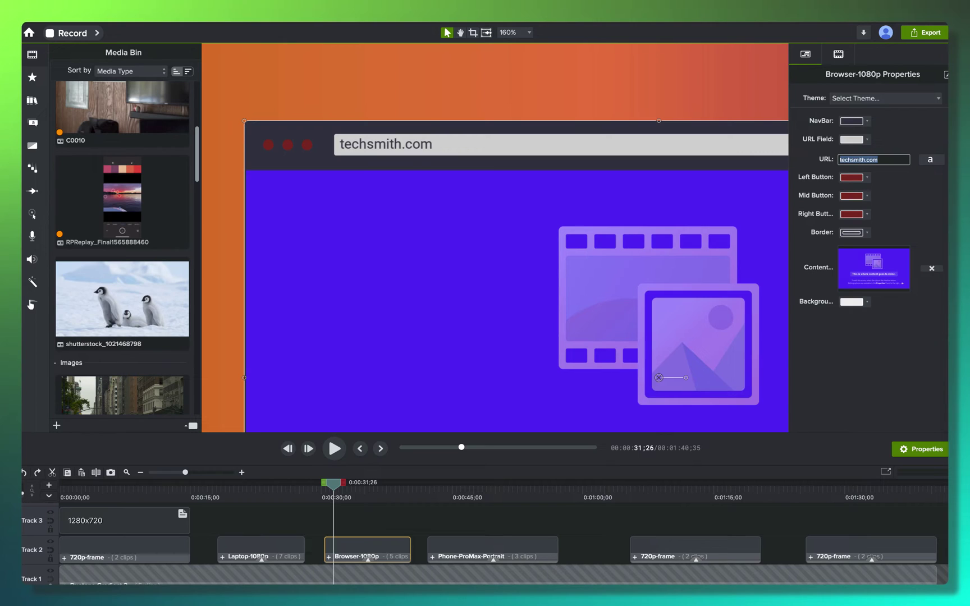
pyautogui.write('b')
pyautogui.write('camtasi')
pyautogui.write('a.com')
pyautogui.press('Return')
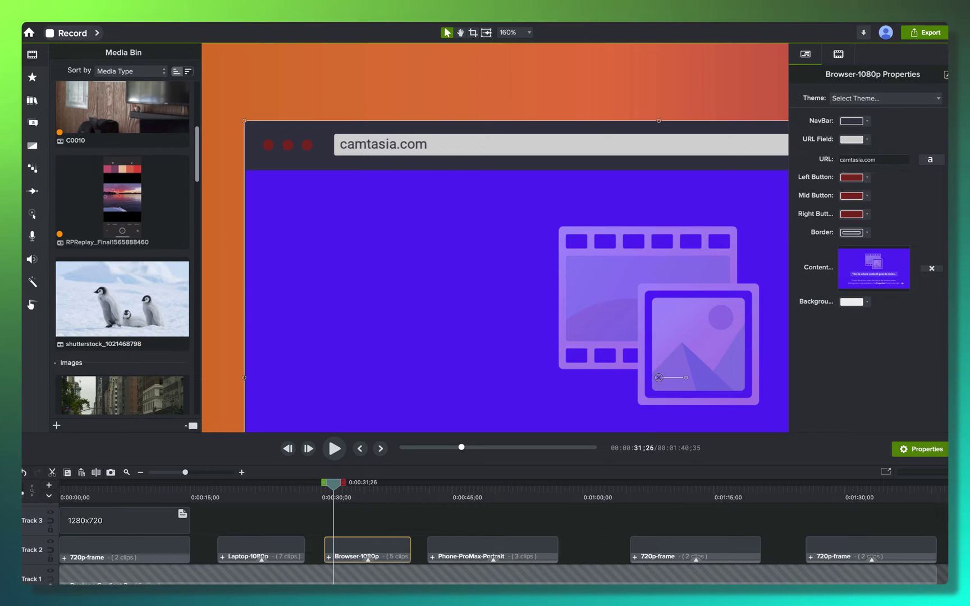
# Move the playhead to 0:00:30;50, stepping frame by frame near the start of the Browser-1080p group.
pyautogui.moveTo(333, 484); pyautogui.dragTo(326, 484)
pyautogui.press('Right')
pyautogui.press('Right')
pyautogui.press('Right')
pyautogui.press('Right')
pyautogui.press('Right')
pyautogui.press('Right')
pyautogui.press('Right')
pyautogui.press('Right')
pyautogui.press('Right')
pyautogui.press('Right')
pyautogui.press('Right')
pyautogui.press('Right')
pyautogui.press('Right')
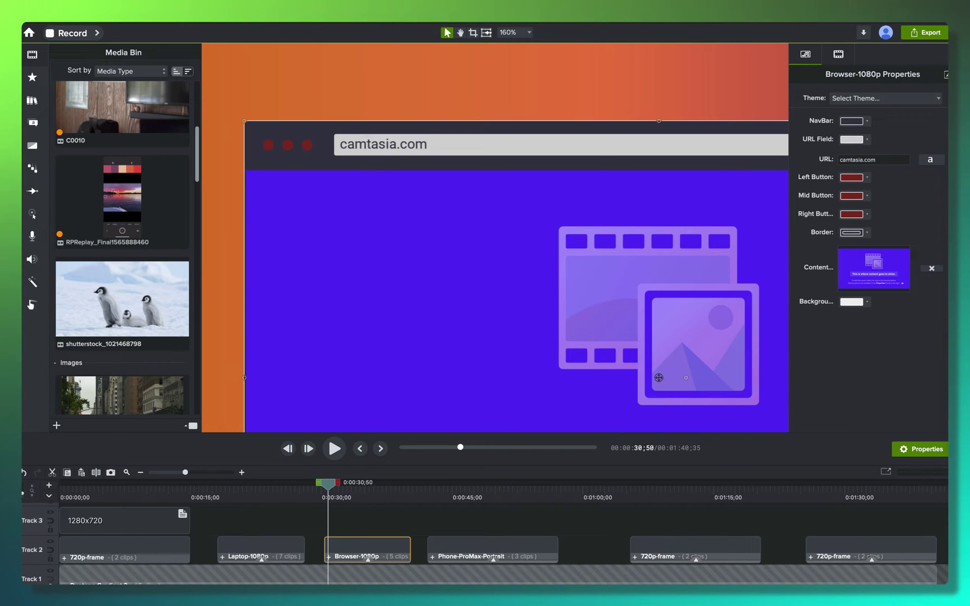
# Apply the Muted Luxe - Alt theme to the Browser-1080p group and recolour its left button with a near-black TechSmith Theme swatch.
pyautogui.click(886, 98)
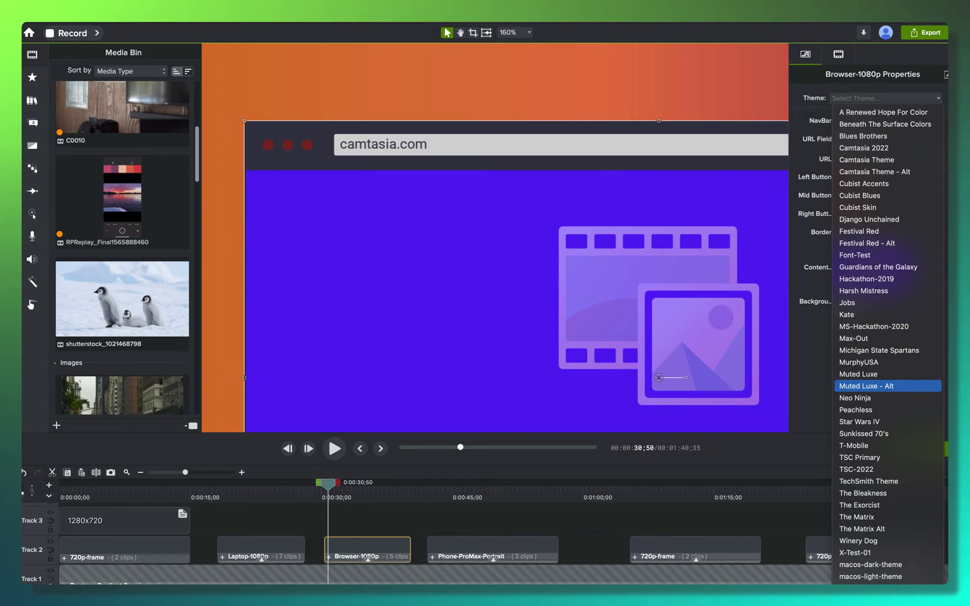
pyautogui.click(887, 387)
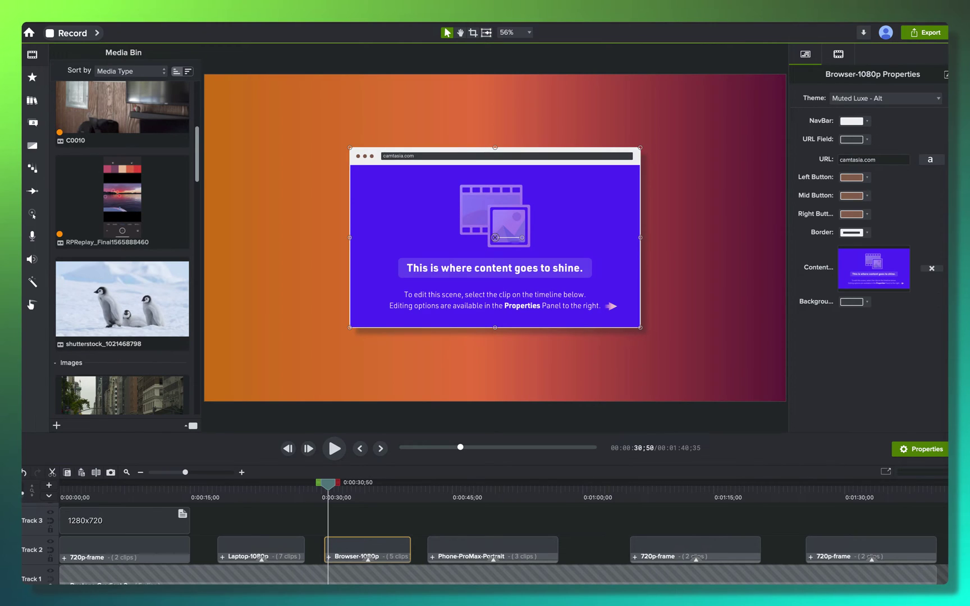
pyautogui.click(854, 177)
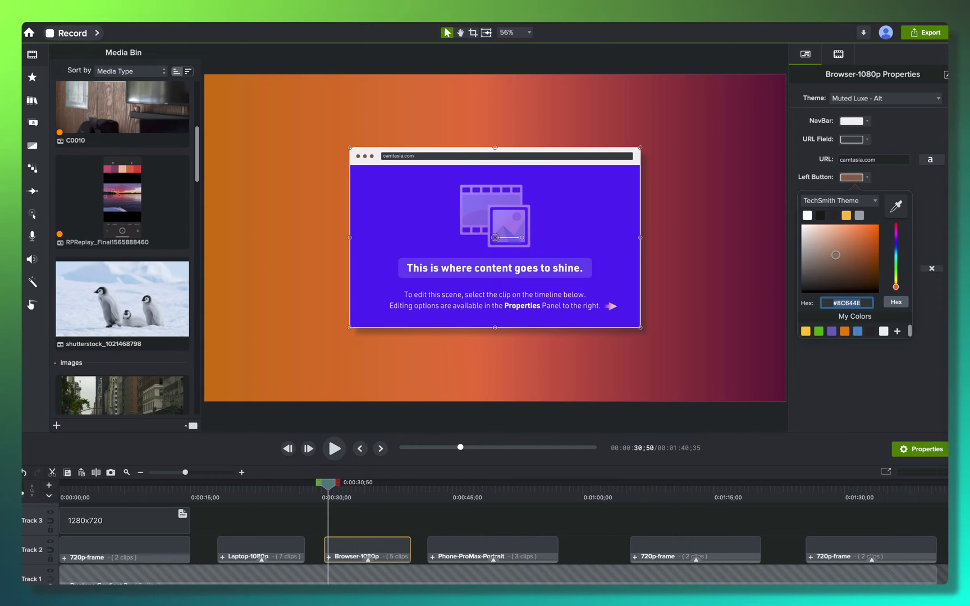
pyautogui.click(820, 215)
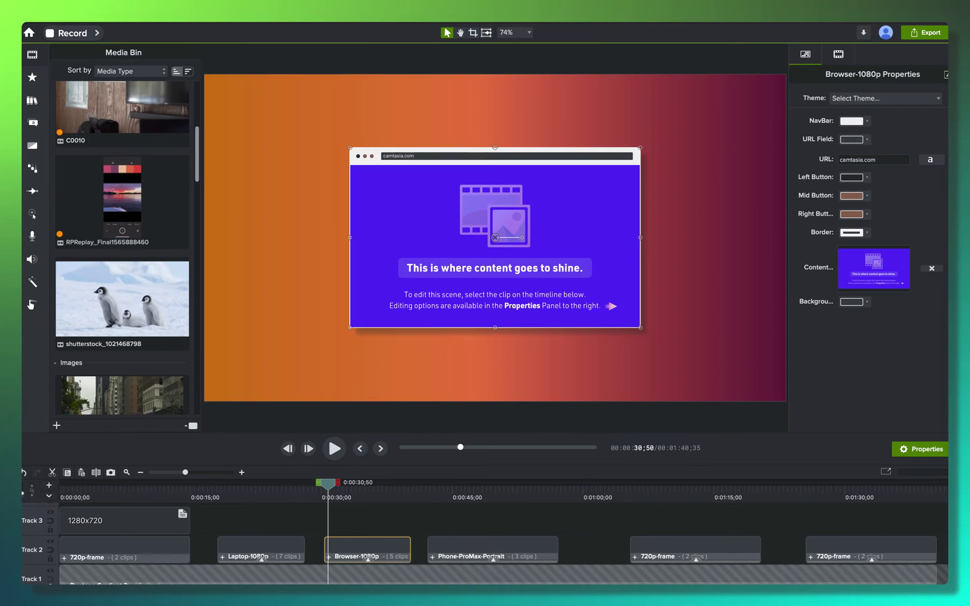
pyautogui.scroll(10, 355, 156)
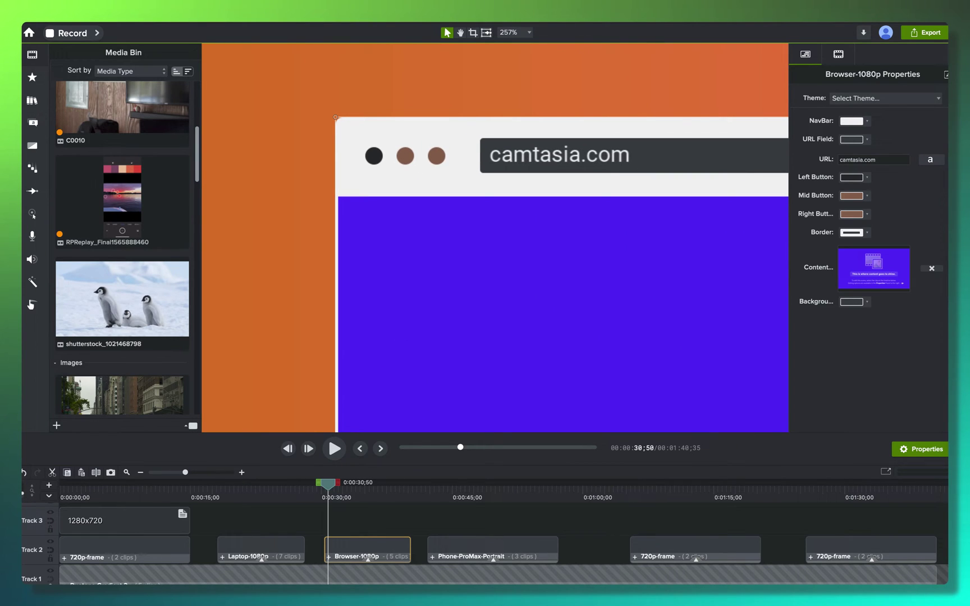
# Try the Kate theme on the Browser-1080p group and apply the Sunkissed 70's theme instead.
pyautogui.click(885, 98)
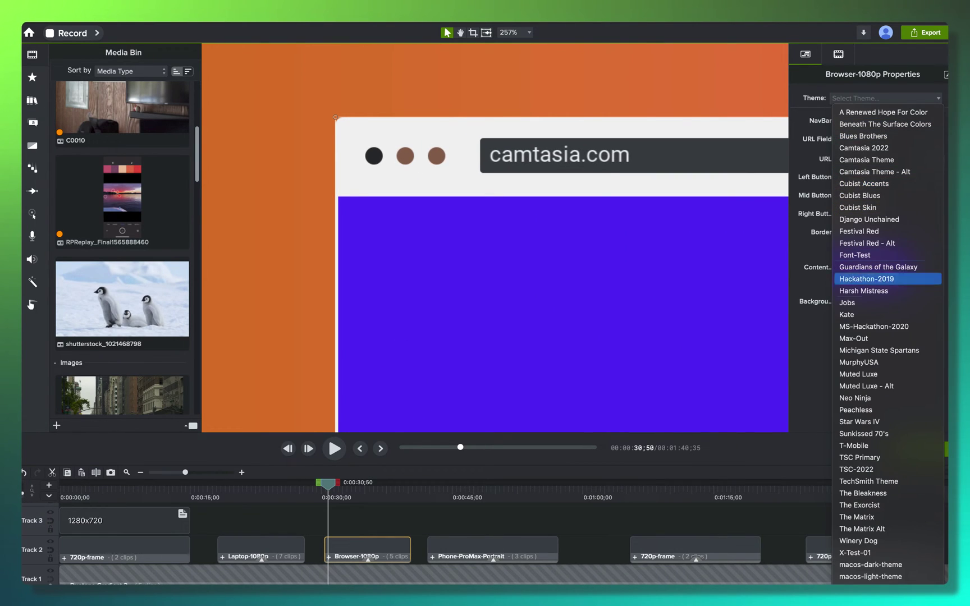
pyautogui.click(885, 314)
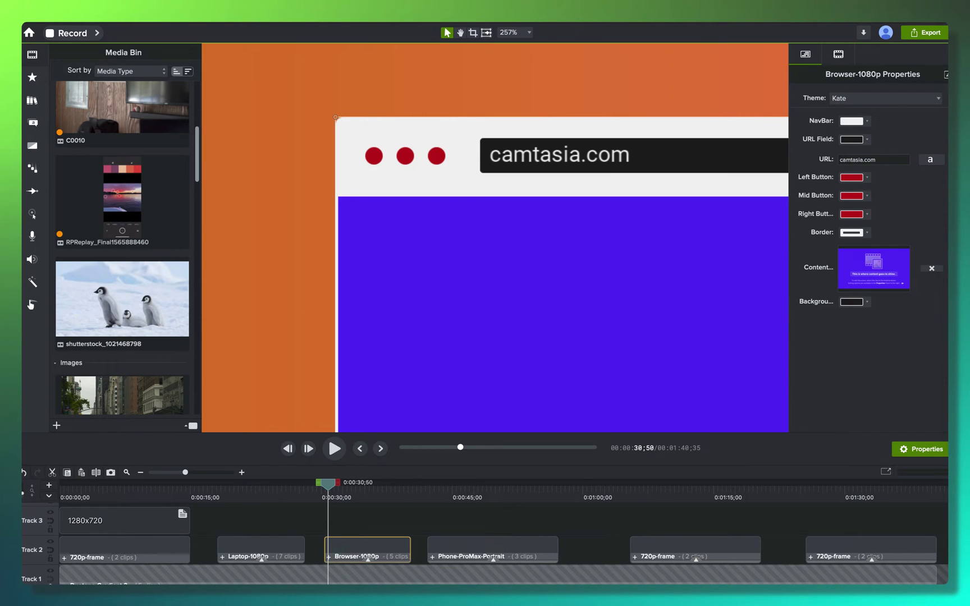
pyautogui.click(885, 98)
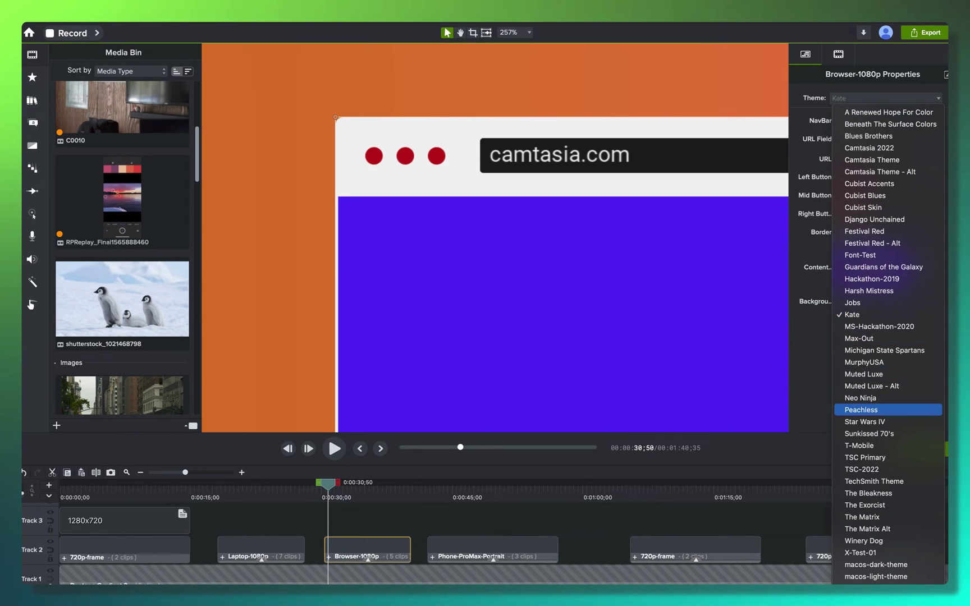
pyautogui.click(885, 434)
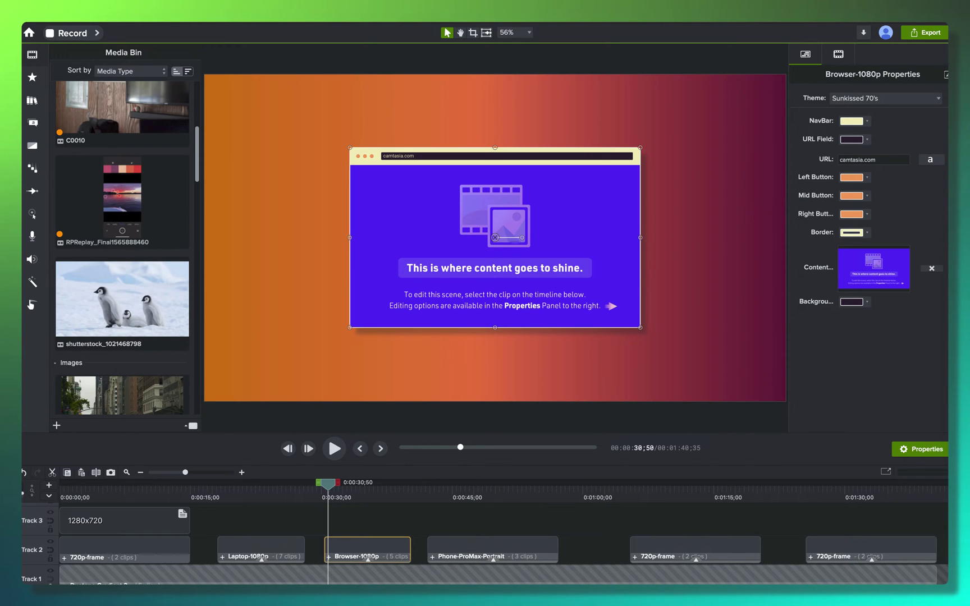
pyautogui.moveTo(169, 292); pyautogui.dragTo(451, 211)
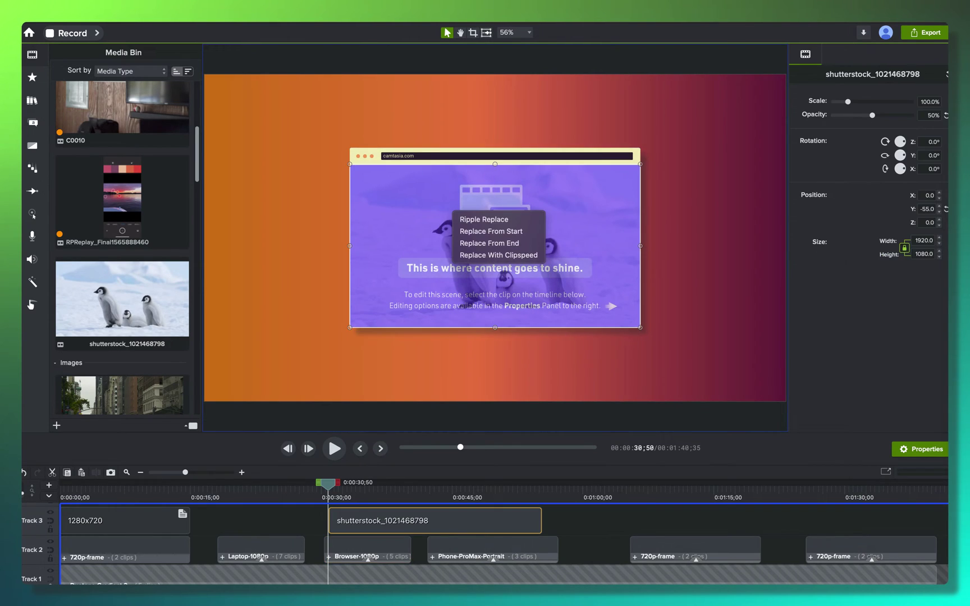
pyautogui.click(477, 219)
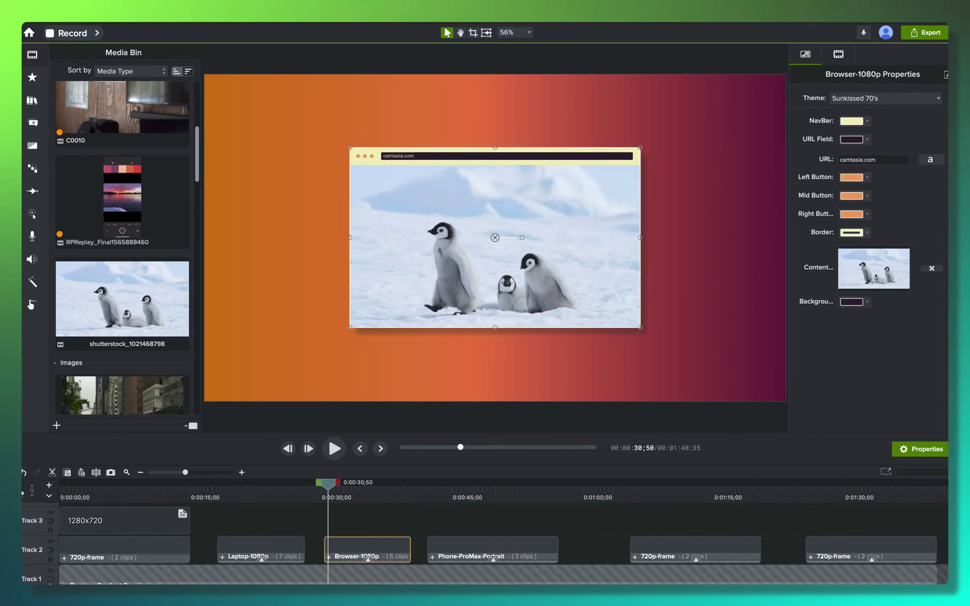
pyautogui.moveTo(328, 484); pyautogui.dragTo(351, 484)
pyautogui.moveTo(495, 238)
pyautogui.mouseDown()
pyautogui.moveTo(508, 184)
pyautogui.moveTo(525, 239)
pyautogui.moveTo(545, 231)
pyautogui.moveTo(463, 213)
pyautogui.moveTo(495, 230)
pyautogui.mouseUp()
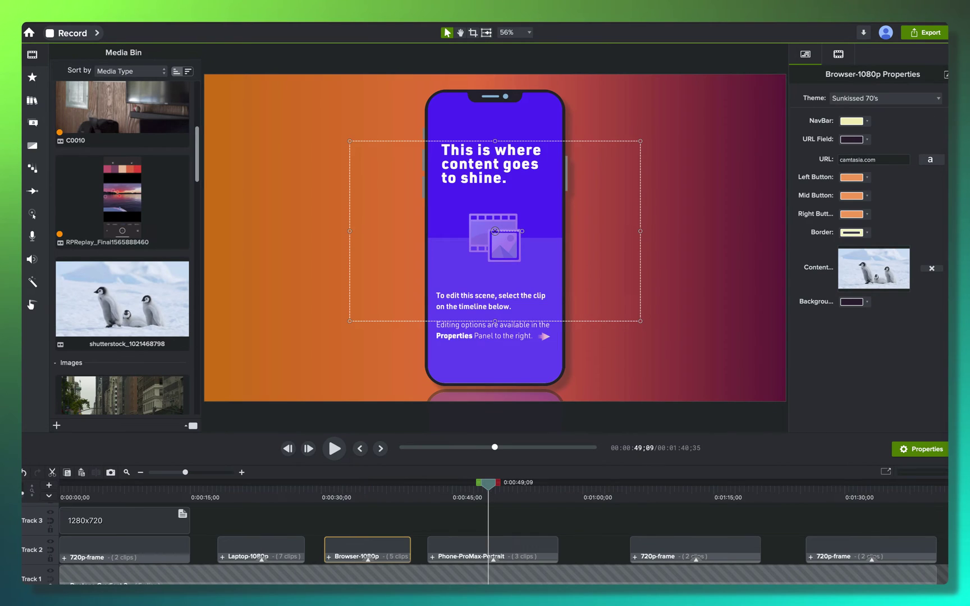
pyautogui.press('Escape')
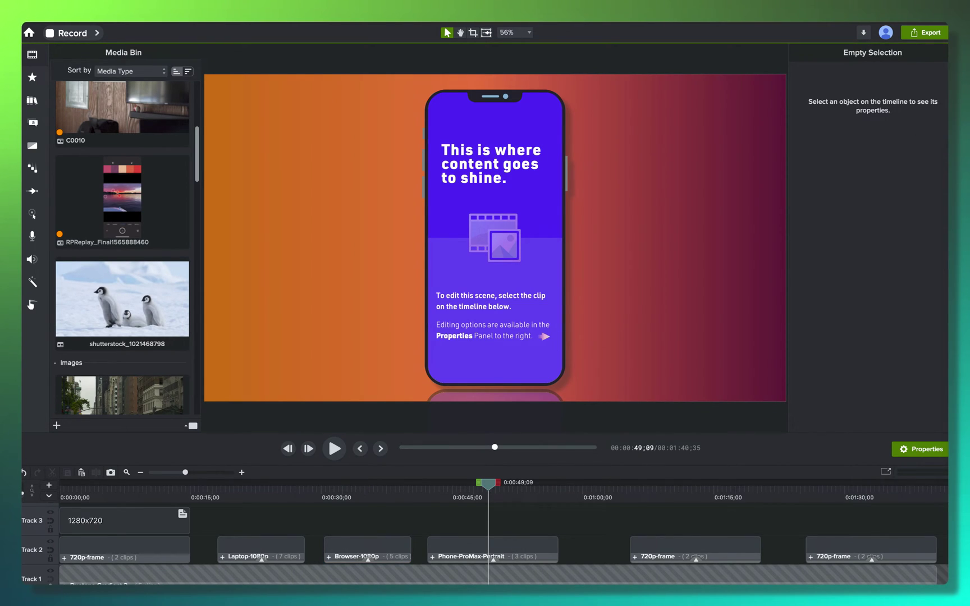
pyautogui.click(493, 549)
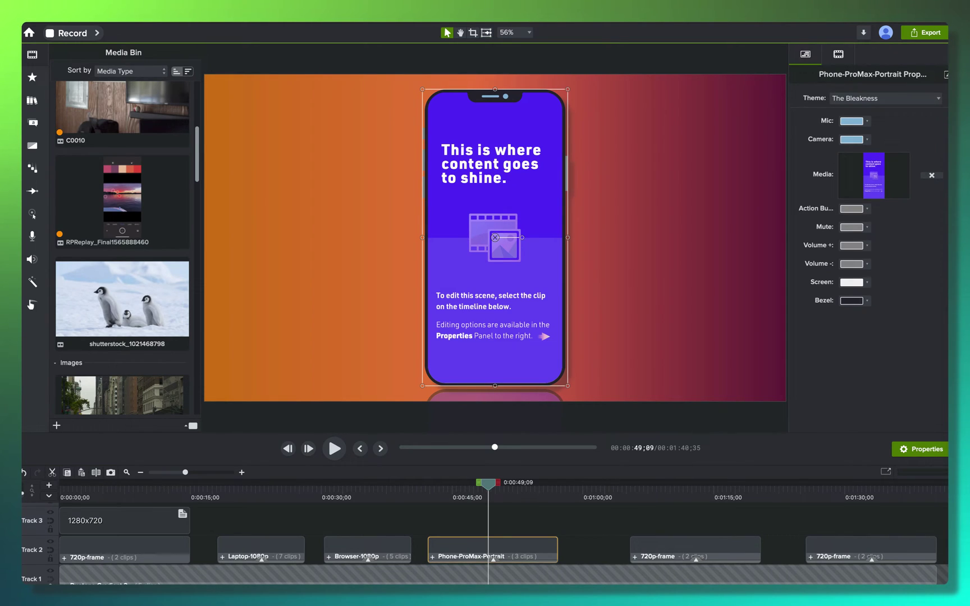
pyautogui.click(885, 98)
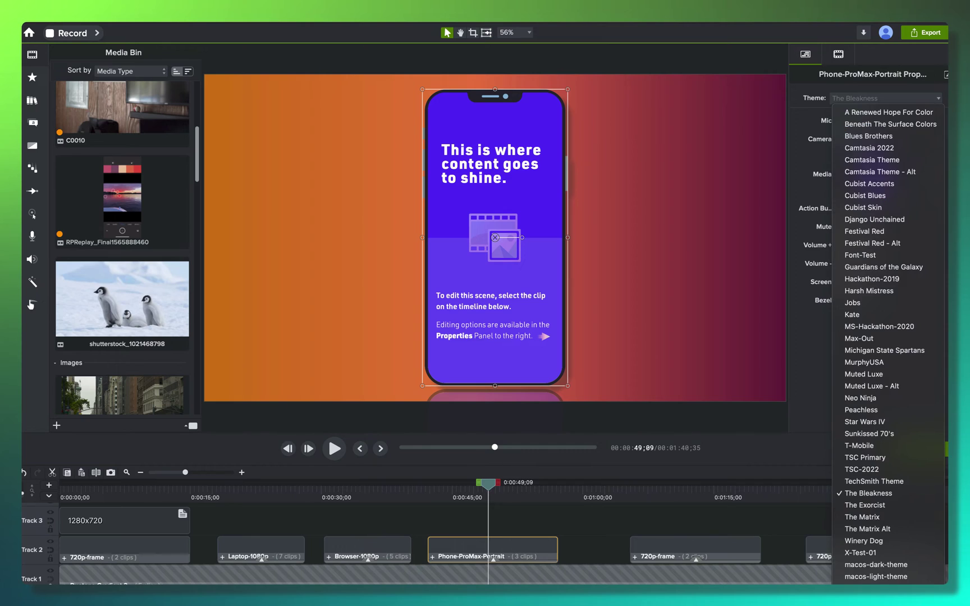
pyautogui.press('Return')
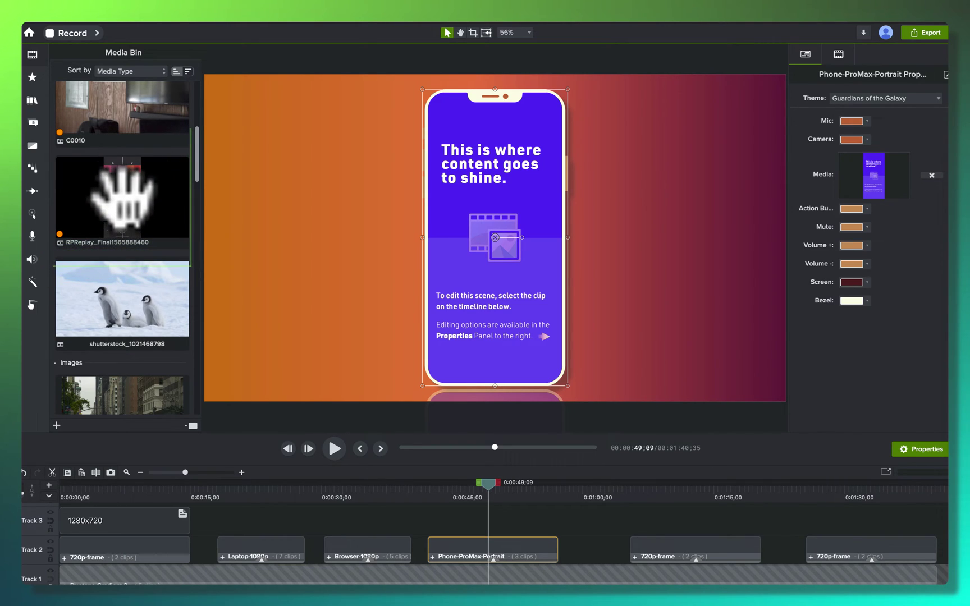
pyautogui.moveTo(122, 197); pyautogui.dragTo(484, 199)
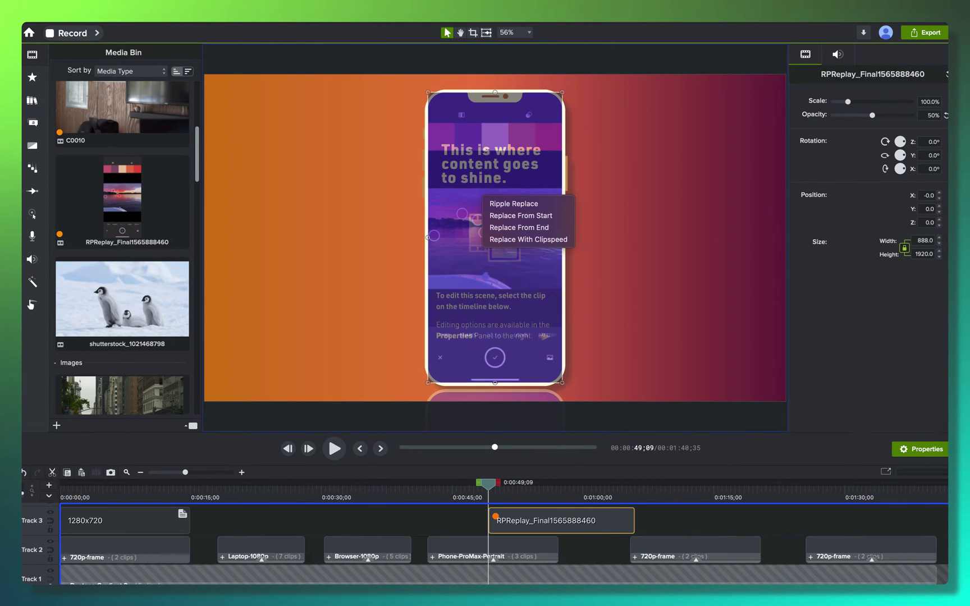
pyautogui.click(508, 204)
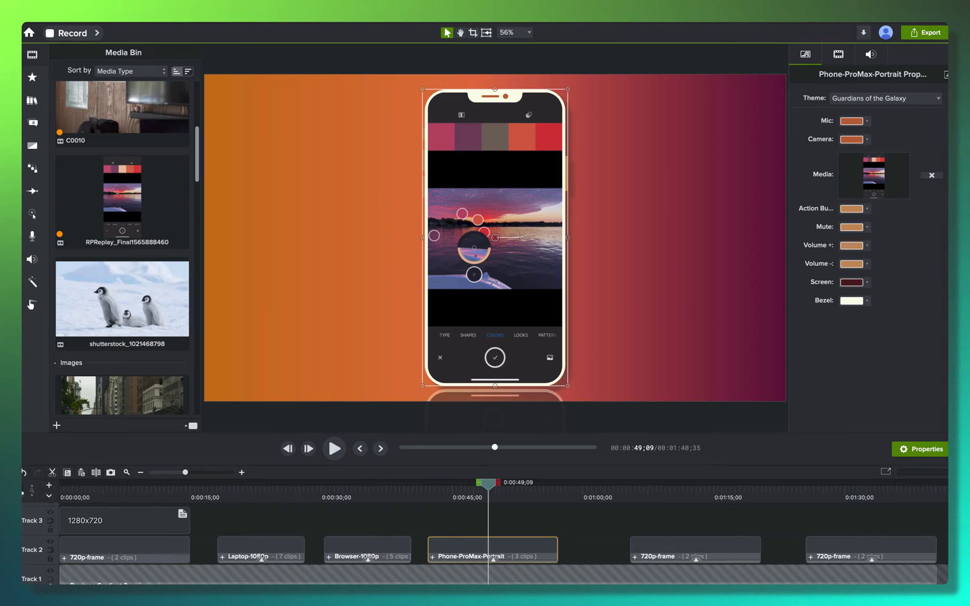
# Try moving the phone frame slightly to the right on the canvas at 0:00:48;54, and undo the move.
pyautogui.moveTo(488, 484)
pyautogui.mouseDown()
pyautogui.moveTo(436, 484)
pyautogui.moveTo(511, 482)
pyautogui.moveTo(442, 483)
pyautogui.moveTo(485, 482)
pyautogui.mouseUp()
pyautogui.moveTo(494, 269); pyautogui.dragTo(522, 270)
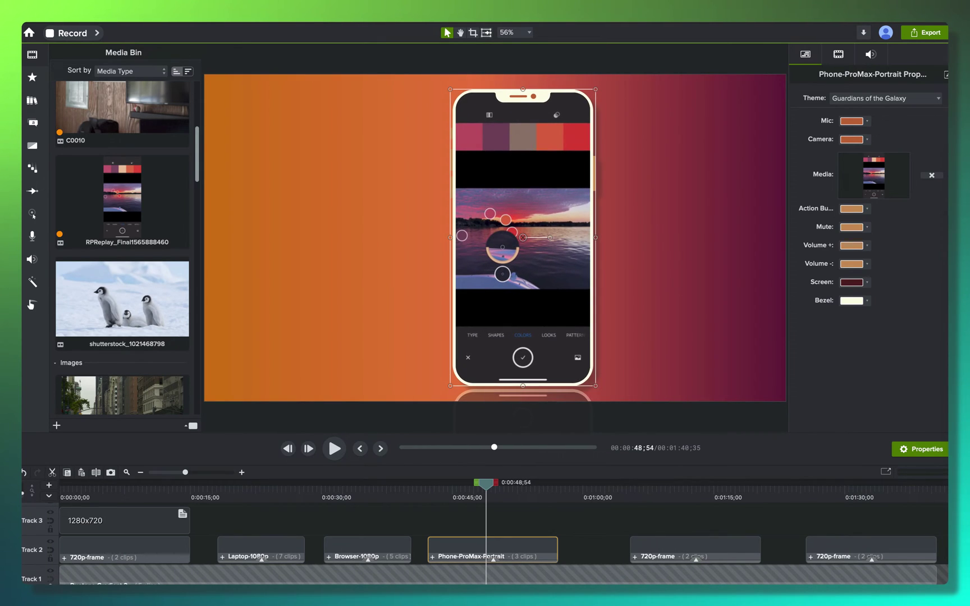
pyautogui.press('super+z')
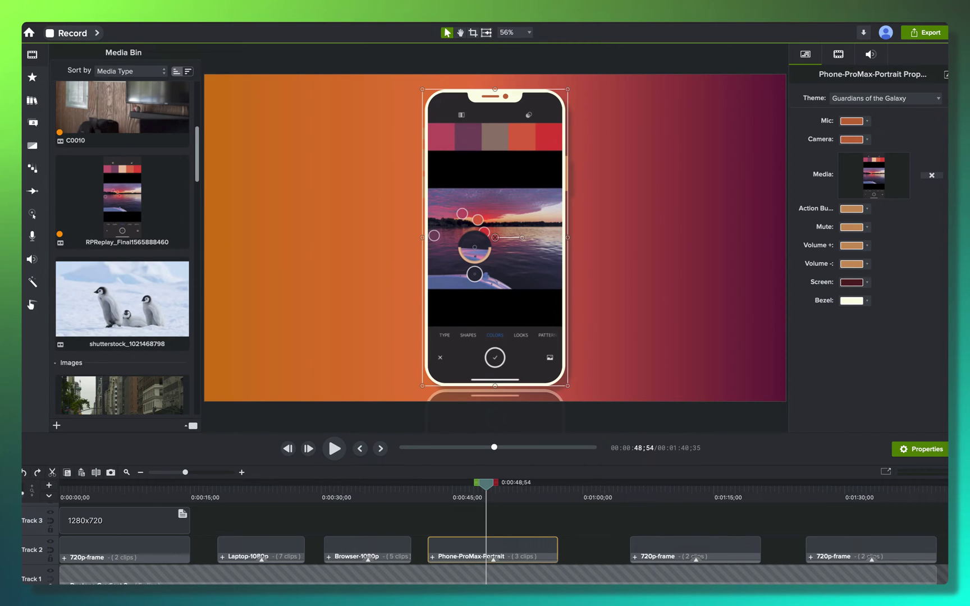
# Add an animation to the Phone-ProMax-Portrait group ending at 0:00:48;54.
pyautogui.hotkey('shift', 'a')
pyautogui.press('super+equal')
pyautogui.press('super+equal')
pyautogui.press('super+equal')
pyautogui.press('super+equal')
pyautogui.press('super+equal')
pyautogui.press('super+equal')
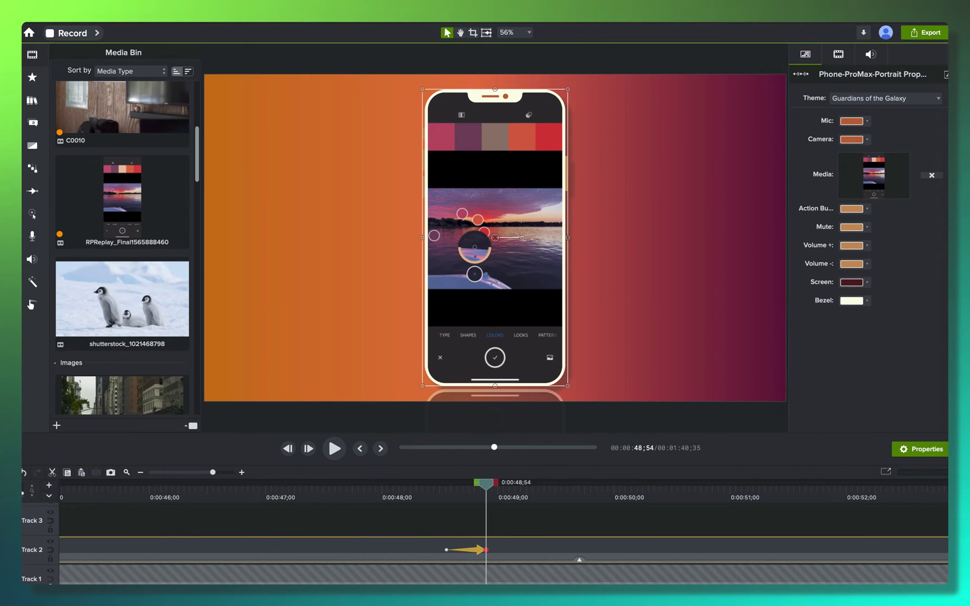
# Scale the phone group to about 268.1% at the animation's start, 0:00:48;33, and preview the playback.
pyautogui.hotkey('ctrl', ',')
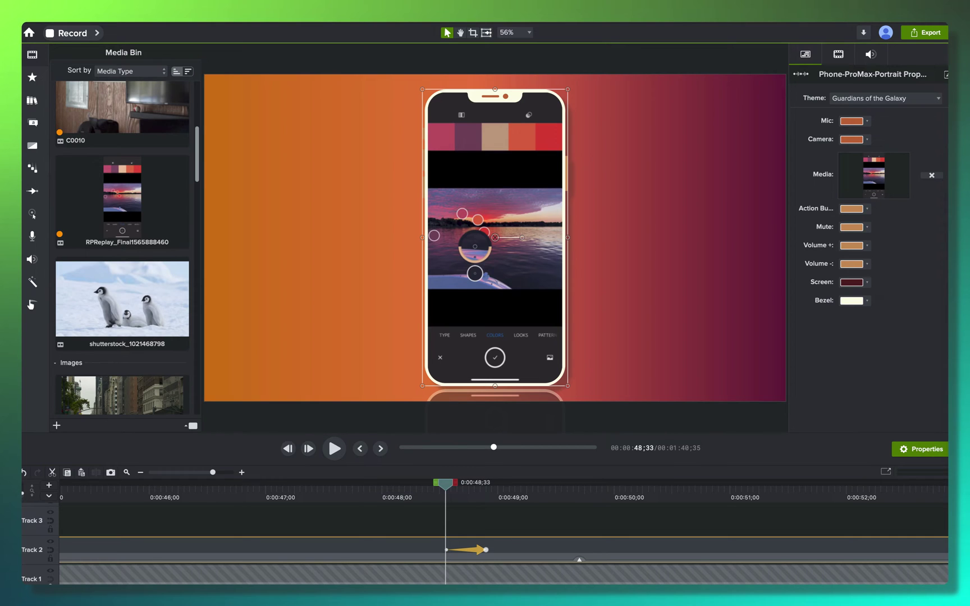
pyautogui.click(838, 54)
pyautogui.moveTo(847, 101); pyautogui.dragTo(875, 102)
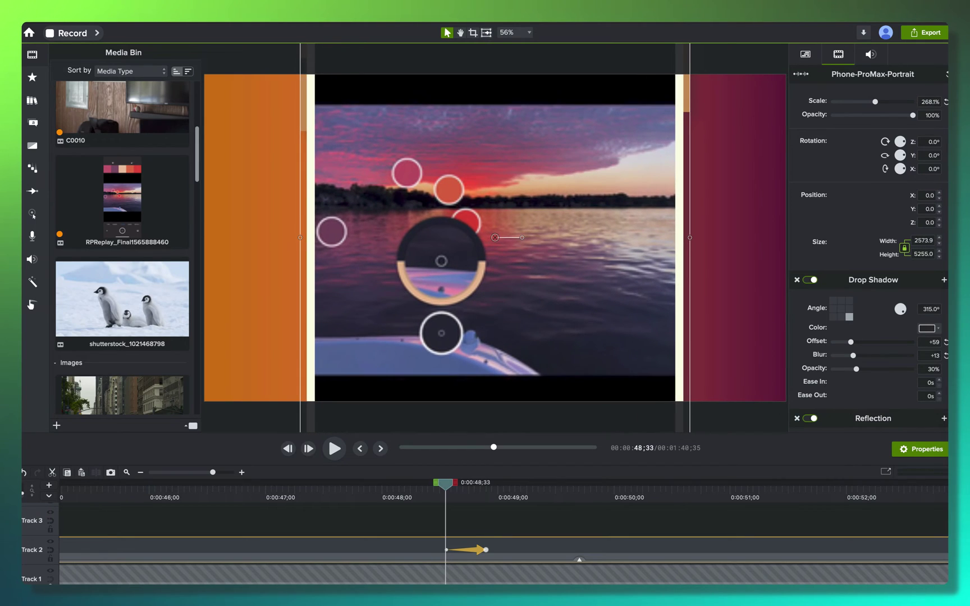
pyautogui.press('space')
pyautogui.press('space')
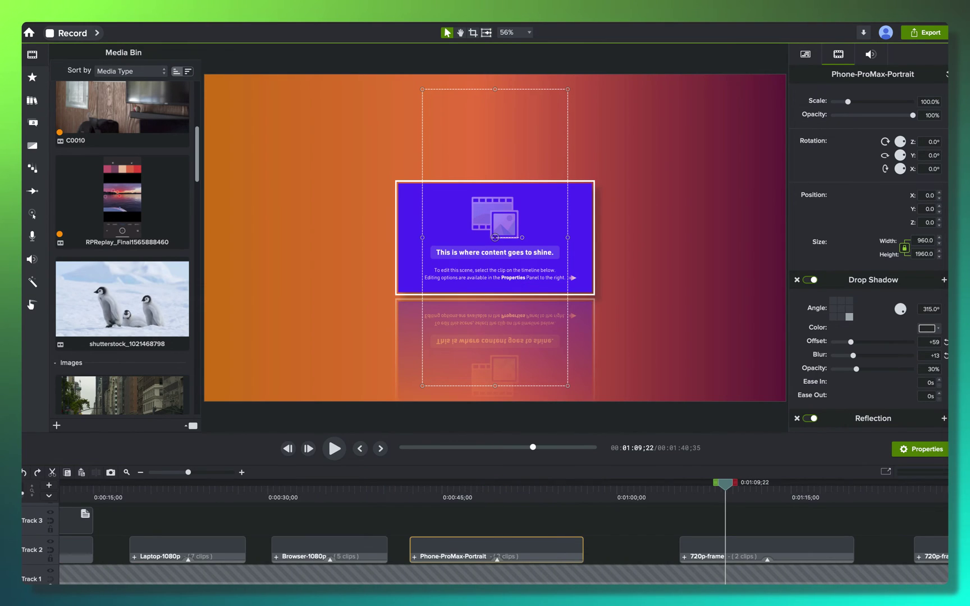
pyautogui.click(632, 551)
pyautogui.click(767, 548)
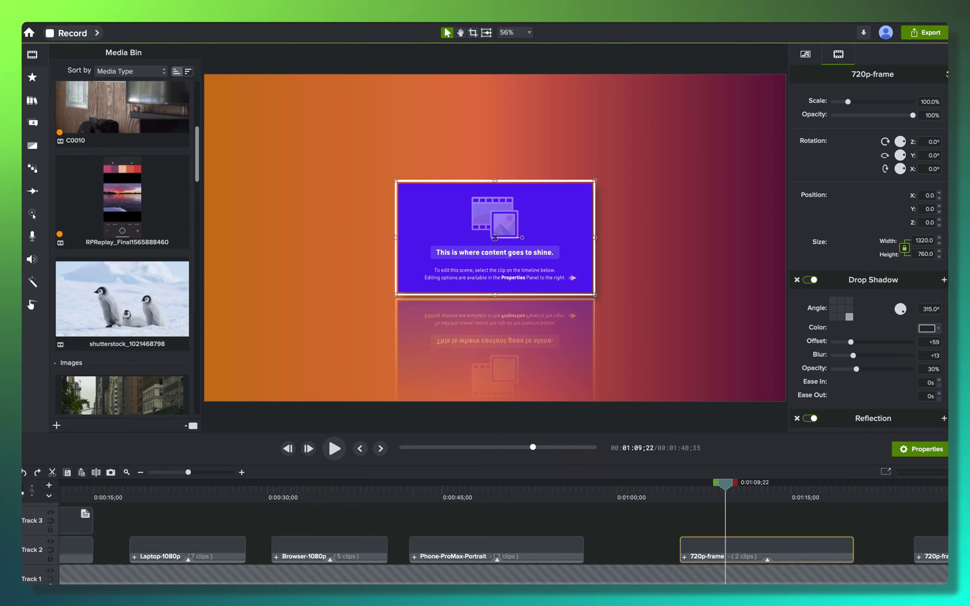
pyautogui.click(805, 55)
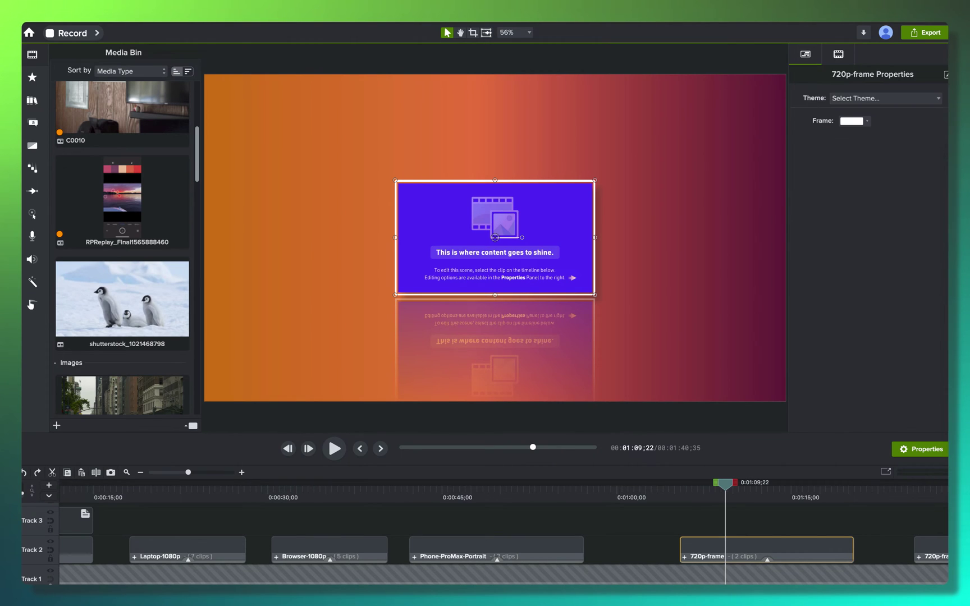
pyautogui.scroll(5, 503, 225)
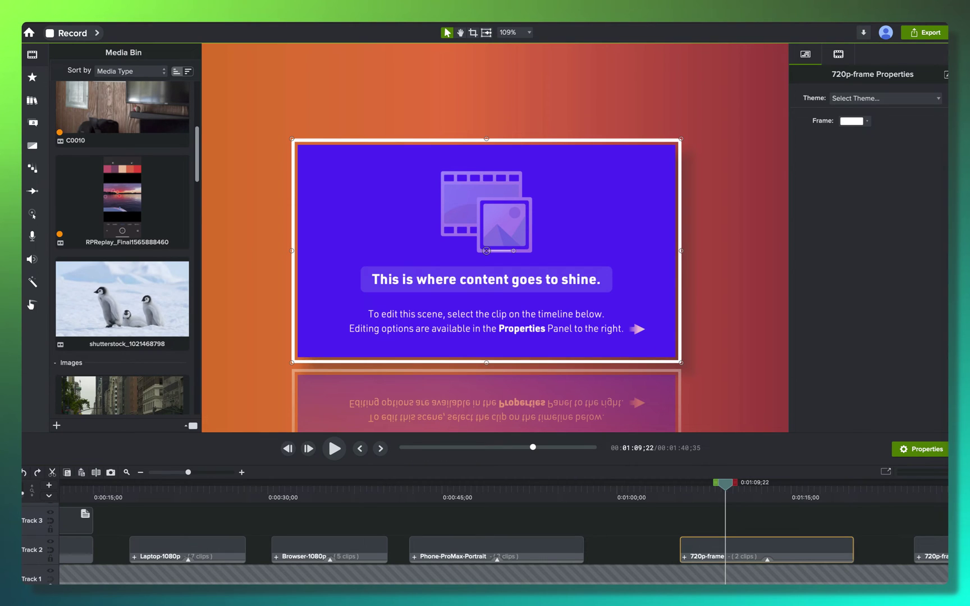
pyautogui.moveTo(135, 306); pyautogui.dragTo(408, 262)
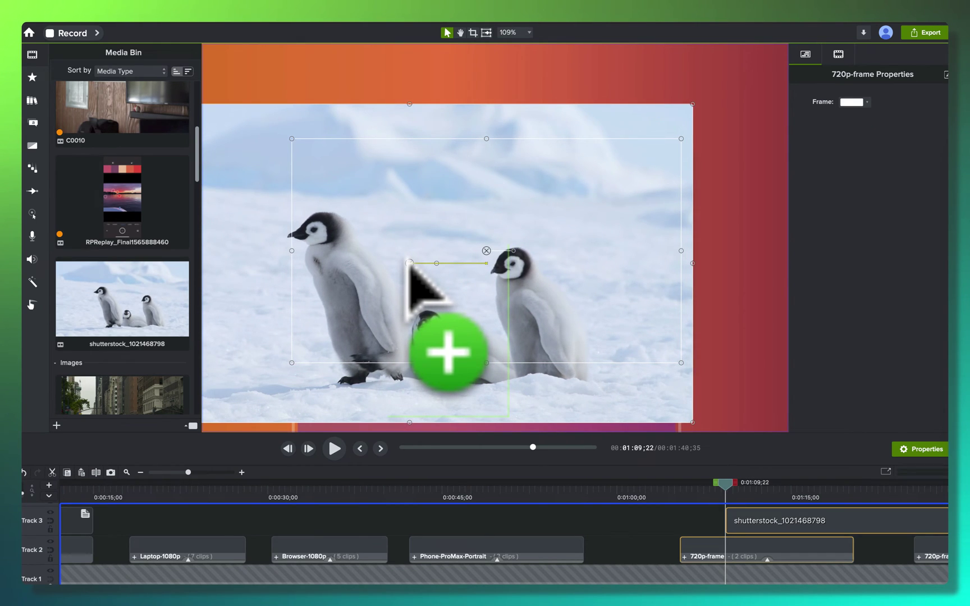
pyautogui.moveTo(408, 261); pyautogui.dragTo(409, 263)
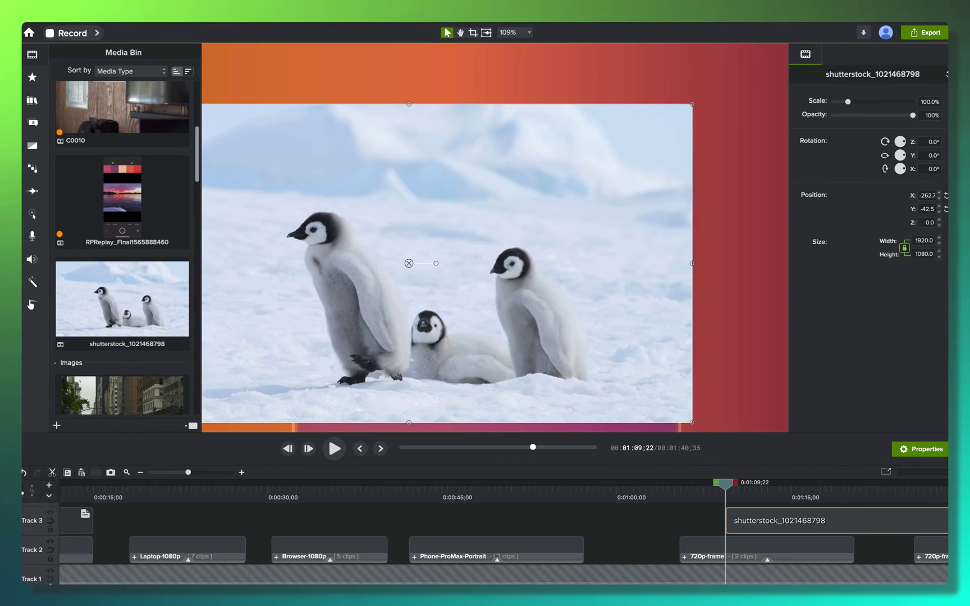
pyautogui.press('super+z')
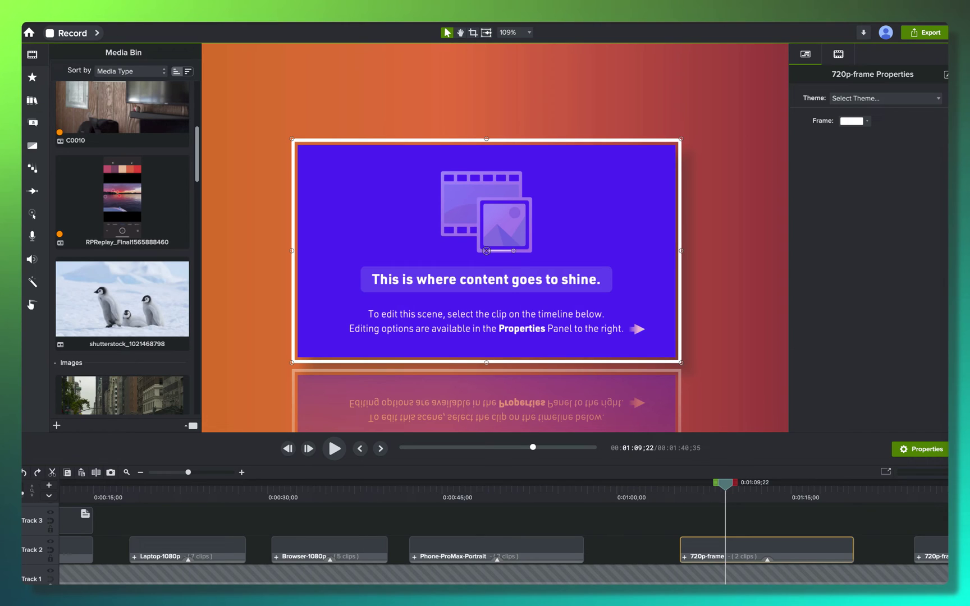
pyautogui.doubleClick(724, 553)
pyautogui.click(730, 576)
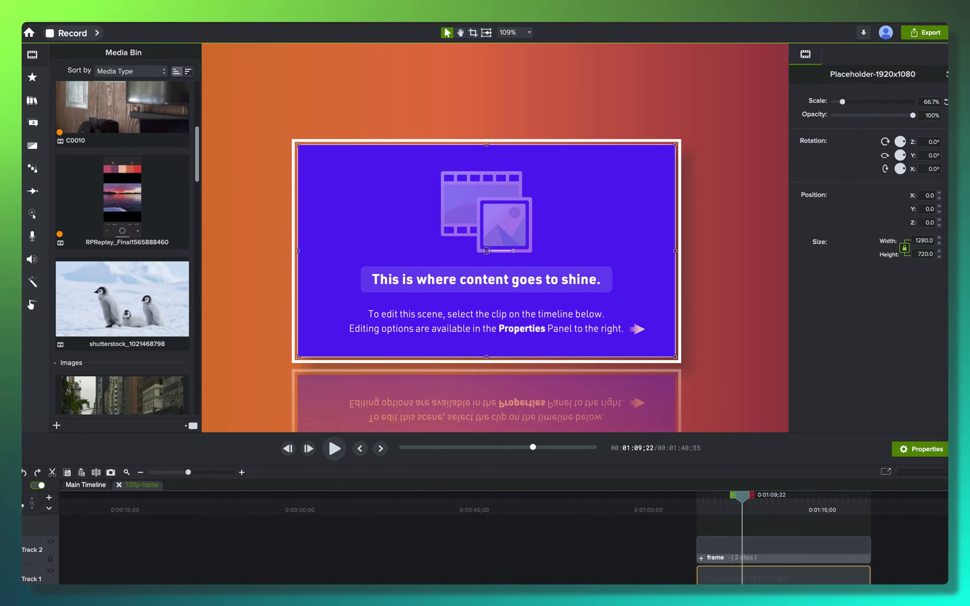
pyautogui.press('Escape')
pyautogui.moveTo(742, 496)
pyautogui.mouseDown()
pyautogui.moveTo(695, 496)
pyautogui.moveTo(733, 496)
pyautogui.mouseUp()
pyautogui.moveTo(98, 296); pyautogui.dragTo(749, 576)
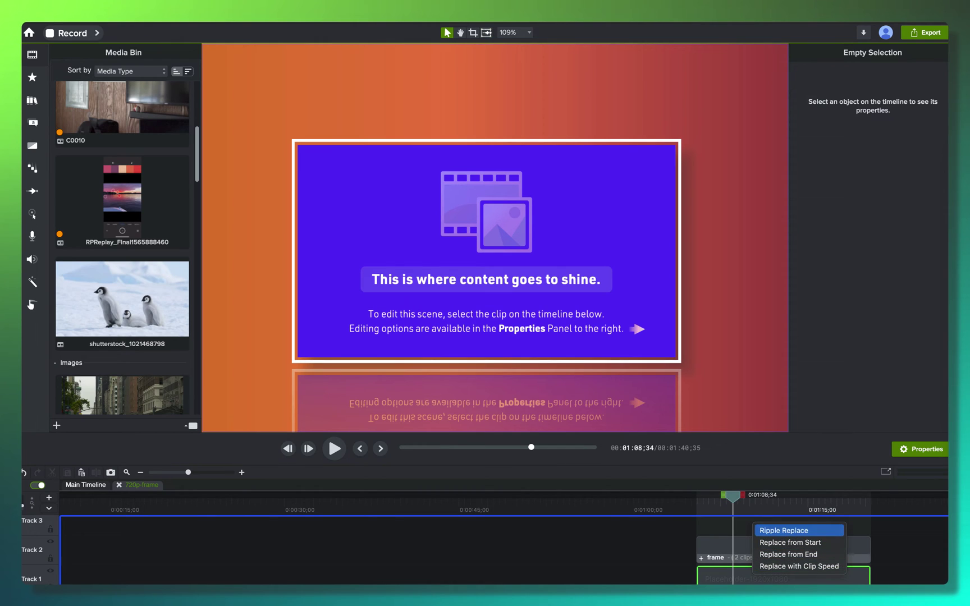
pyautogui.click(784, 531)
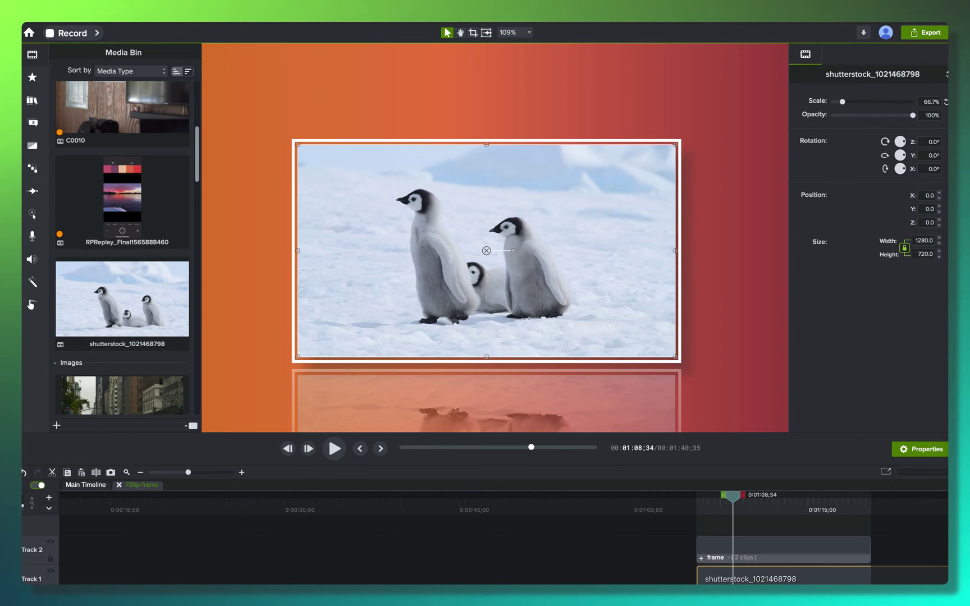
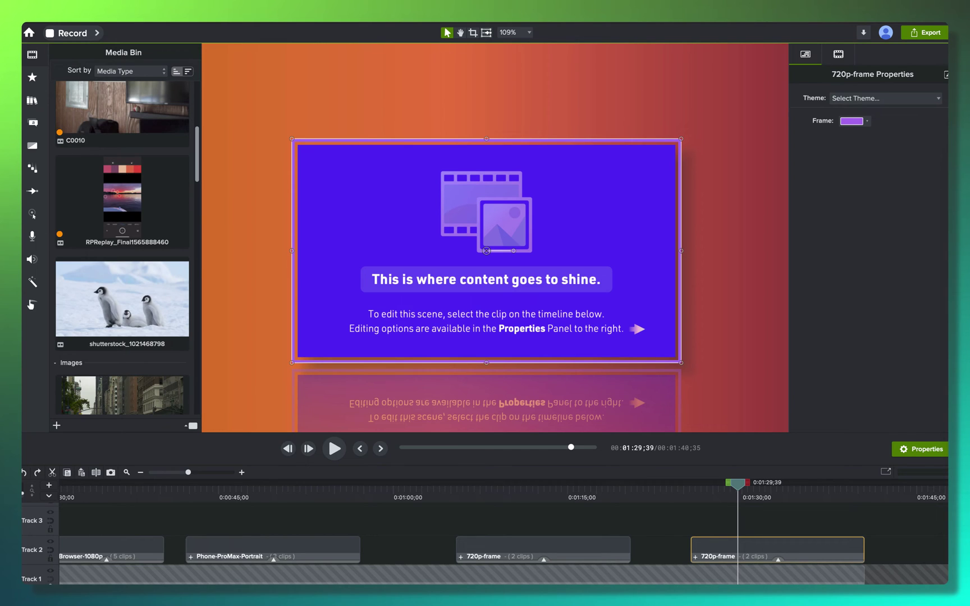
# Make Placeholder-1920x1080 a visible quick property of the last 720p-frame group, rename it Replace, and save.
pyautogui.click(947, 74)
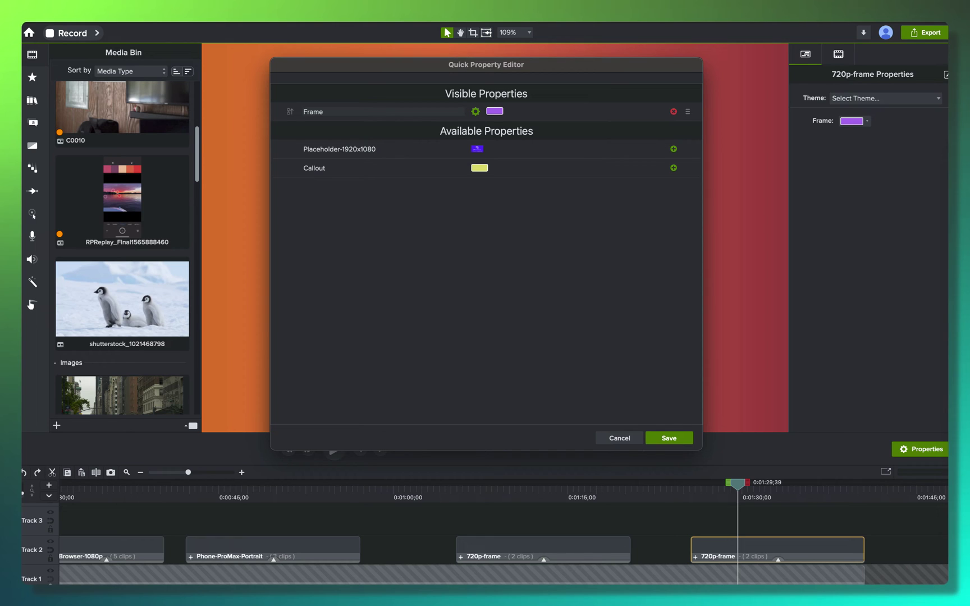
pyautogui.click(673, 149)
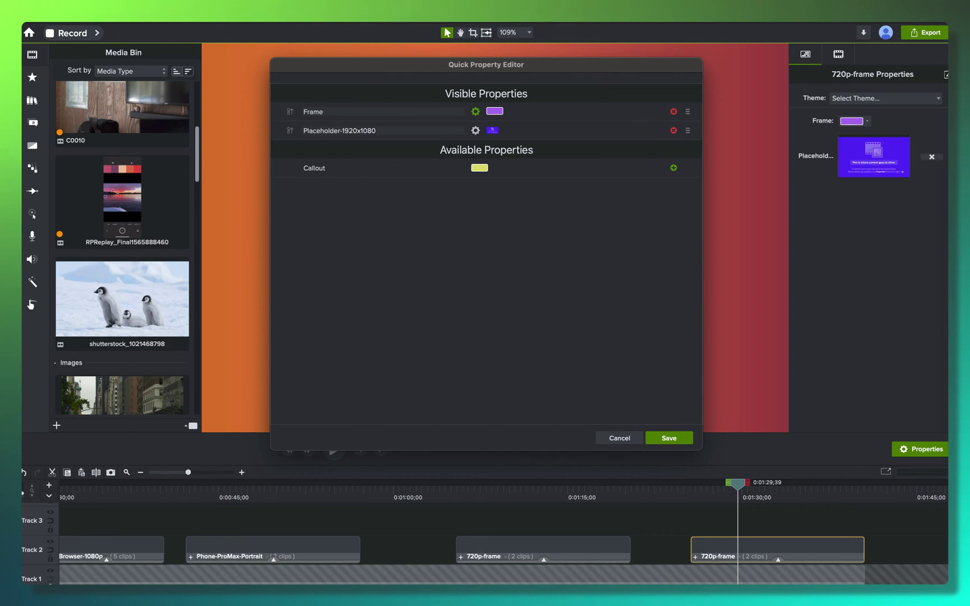
pyautogui.click(340, 131)
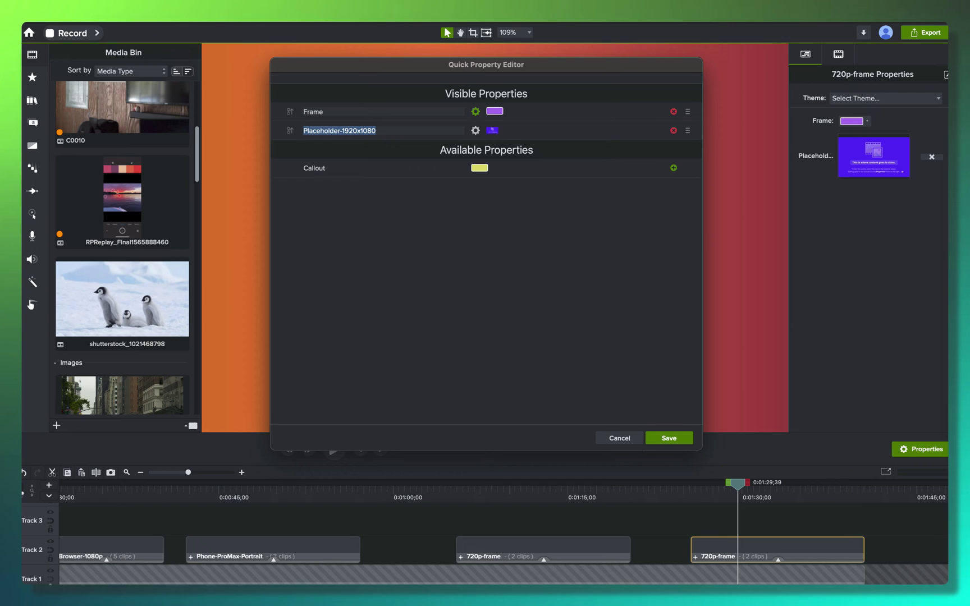
pyautogui.write('Repla')
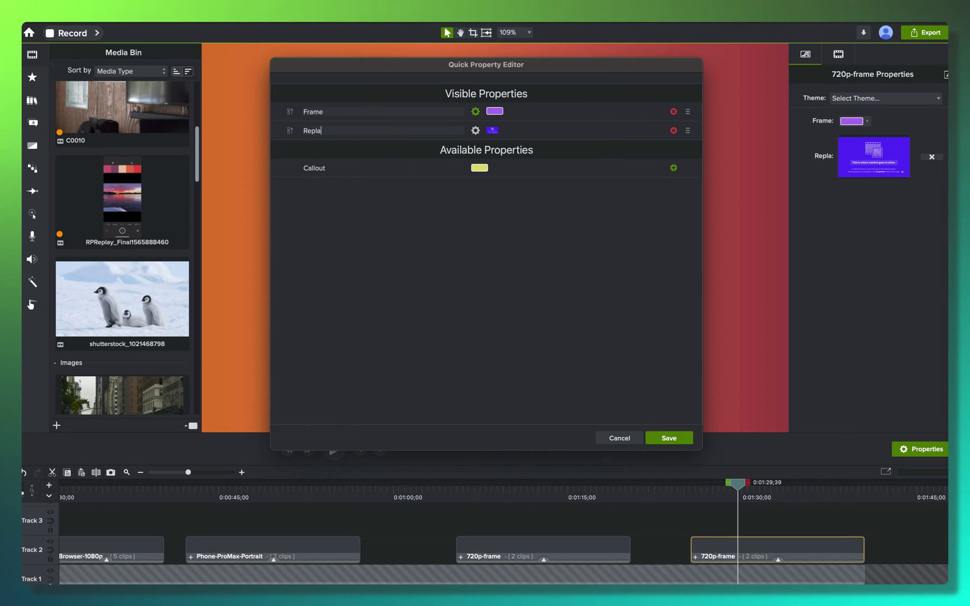
pyautogui.write('ce')
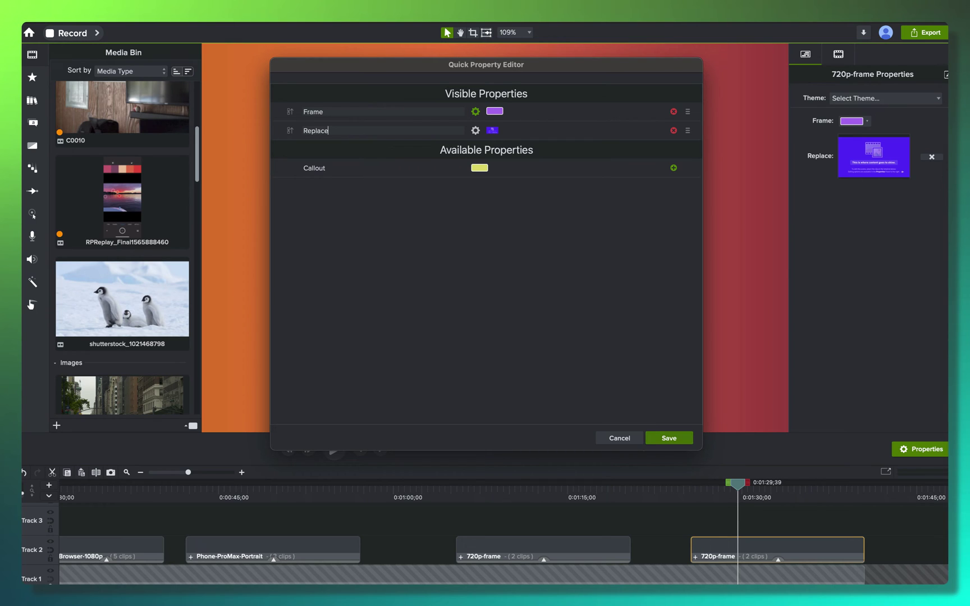
pyautogui.click(669, 438)
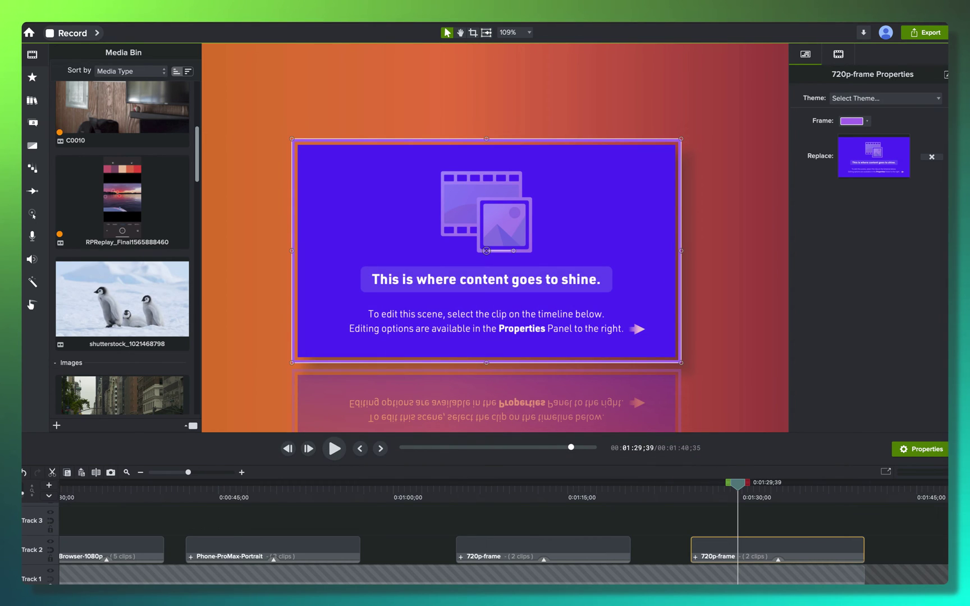
pyautogui.click(777, 520)
pyautogui.click(777, 548)
pyautogui.moveTo(151, 282); pyautogui.dragTo(388, 212)
pyautogui.click(419, 219)
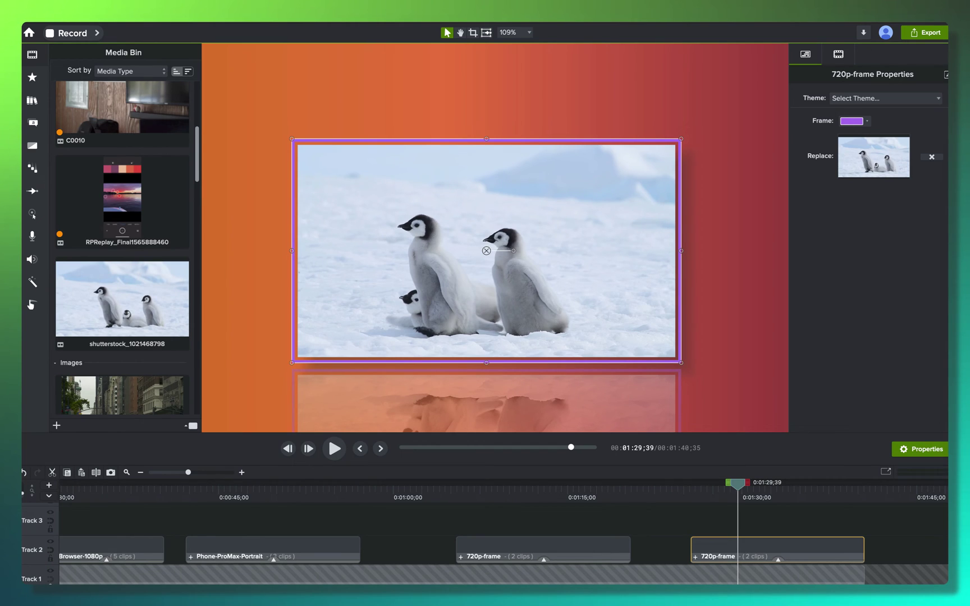
# Review the last 720p-frame group's visual effects, try moving the group up to Y 70.9, and undo the move.
pyautogui.click(838, 54)
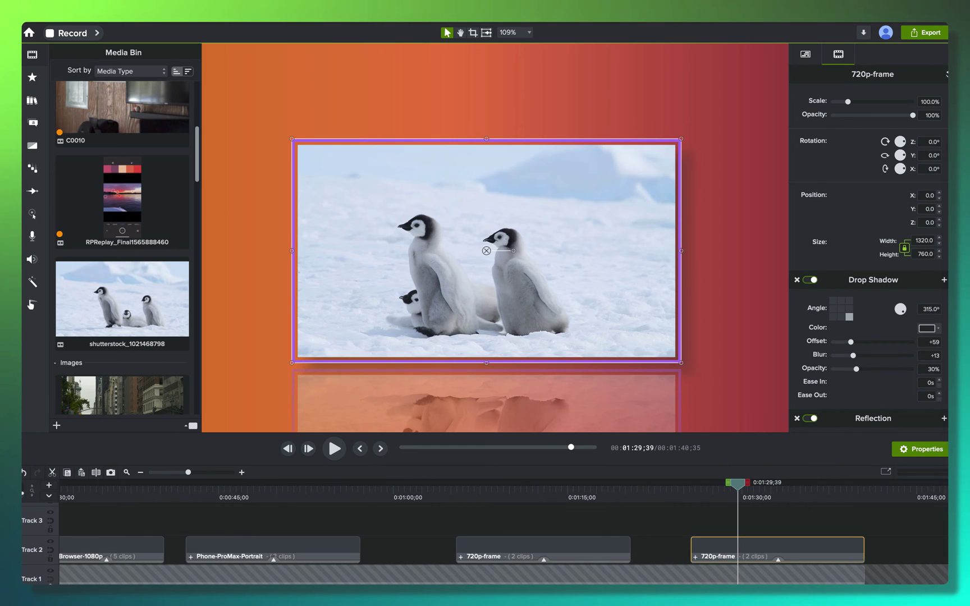
pyautogui.scroll(-3, 869, 258)
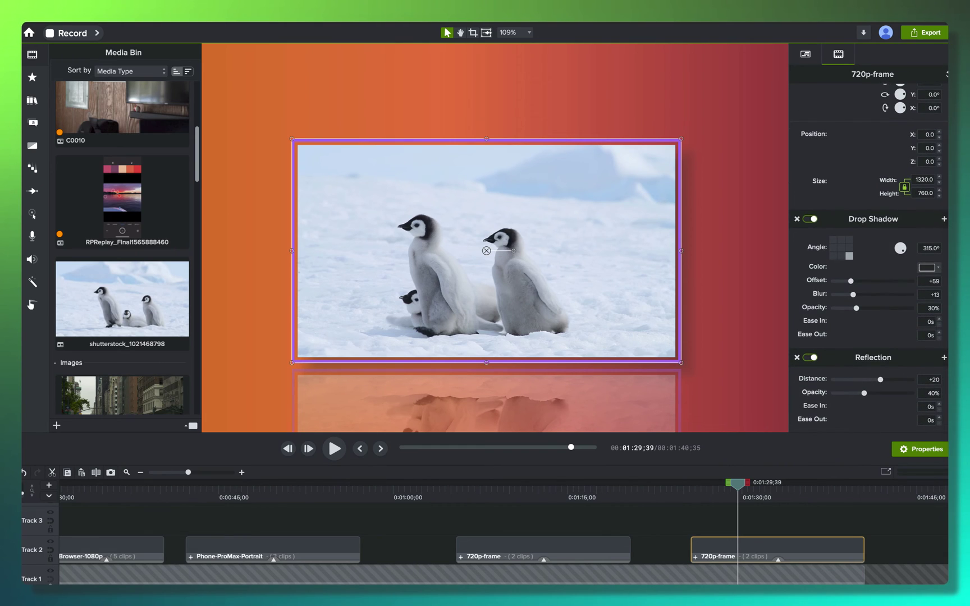
pyautogui.moveTo(486, 250)
pyautogui.mouseDown()
pyautogui.moveTo(486, 205)
pyautogui.moveTo(486, 229)
pyautogui.mouseUp()
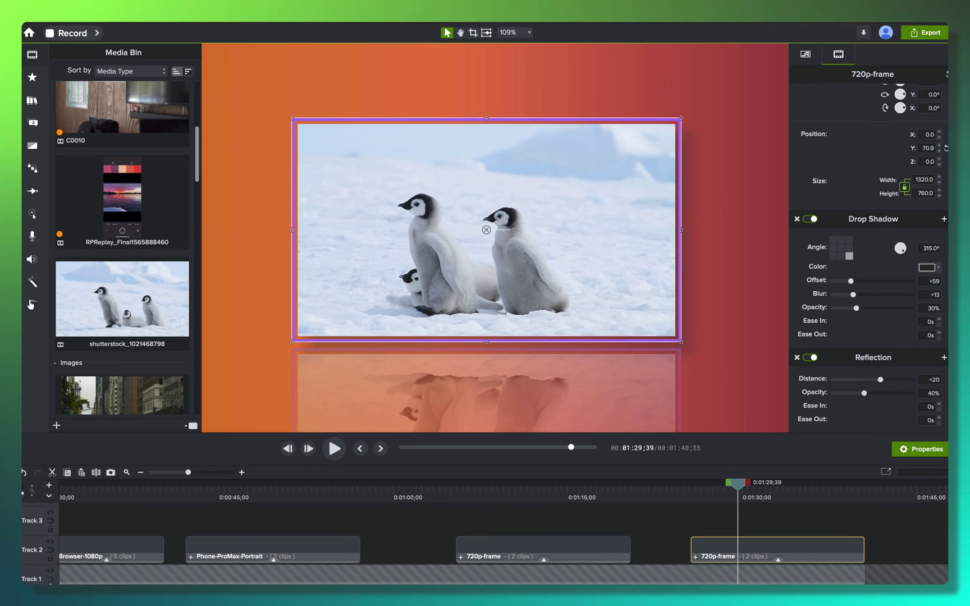
pyautogui.press('super+z')
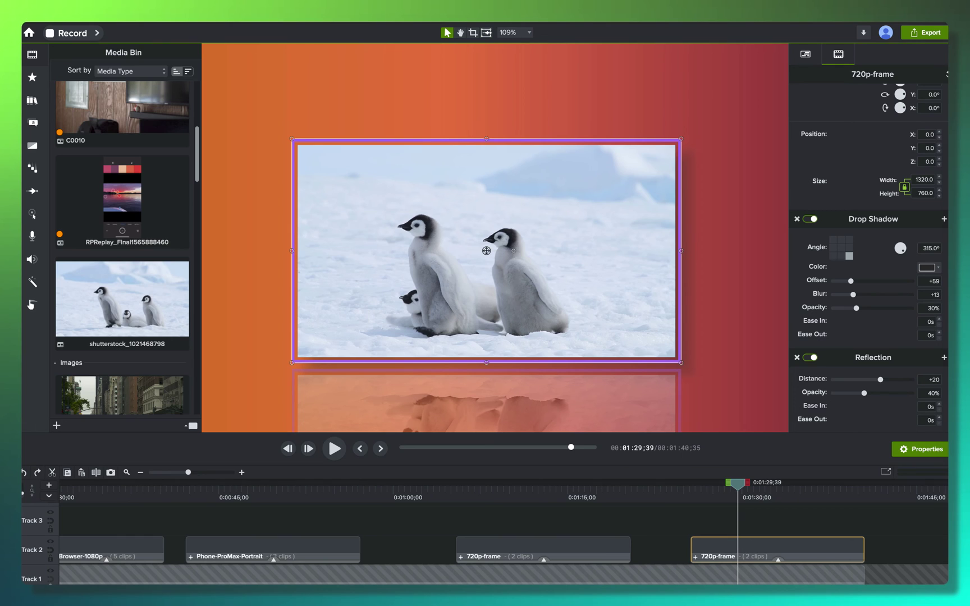
# Open the welcome window and browse the available project templates through to 2022-Tips.
pyautogui.press('super+shift+1')
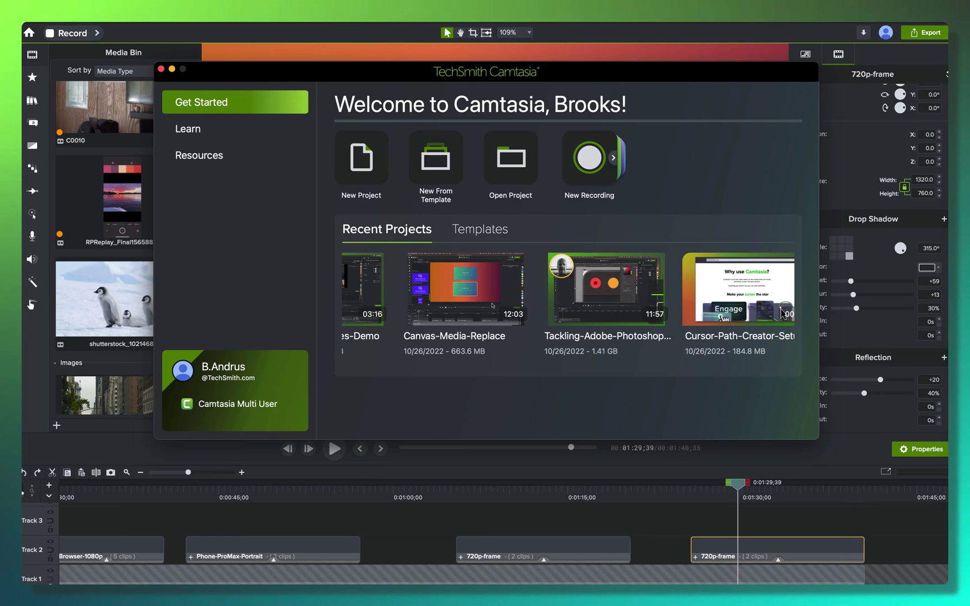
pyautogui.click(480, 229)
pyautogui.hscroll(8, 573, 297)
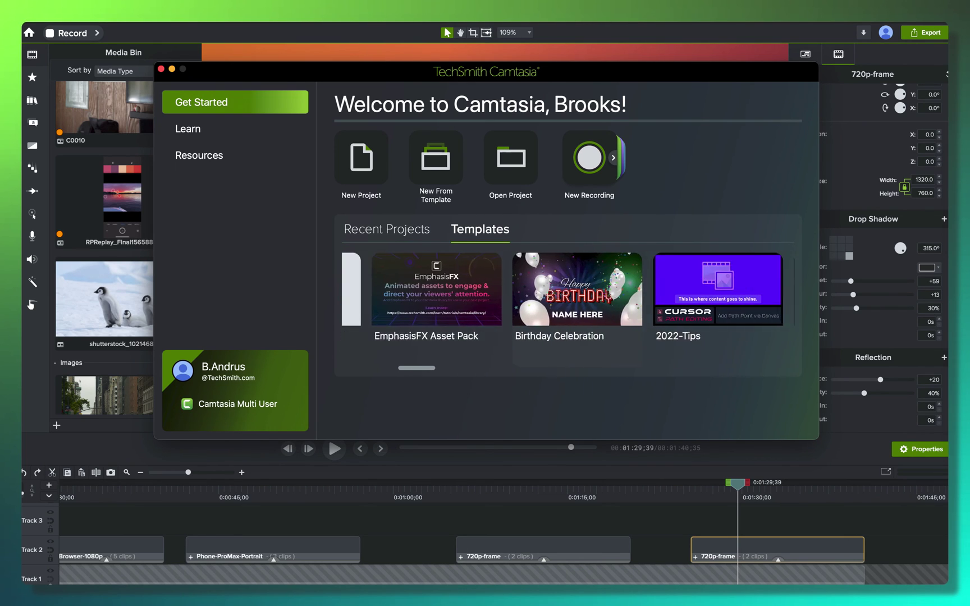
# Create a project from the Elevated App Demo Wide template and preview its opening scenes between the start and about 10 seconds.
pyautogui.hscroll(3, 568, 298)
pyautogui.hscroll(-10, 568, 297)
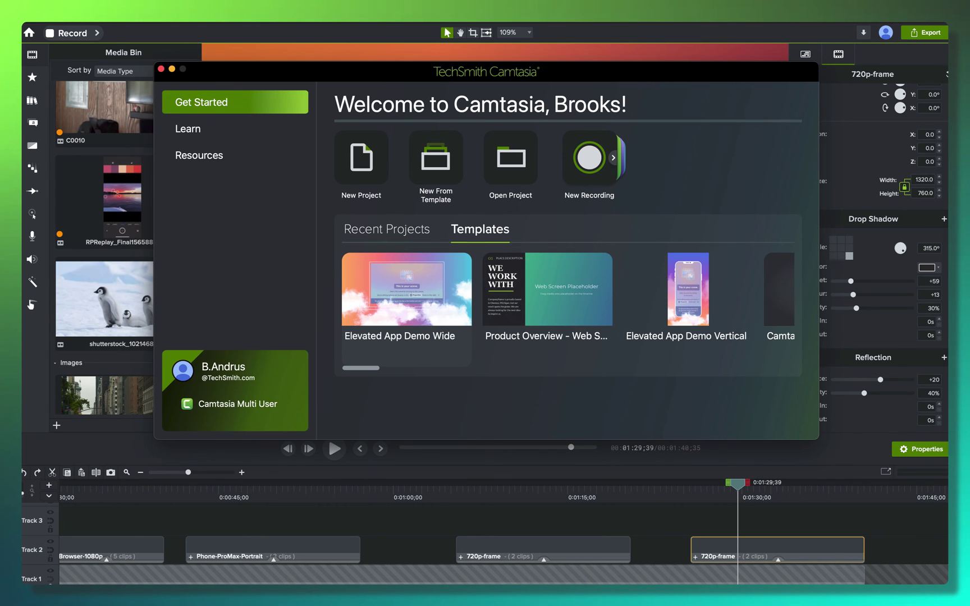
pyautogui.click(407, 298)
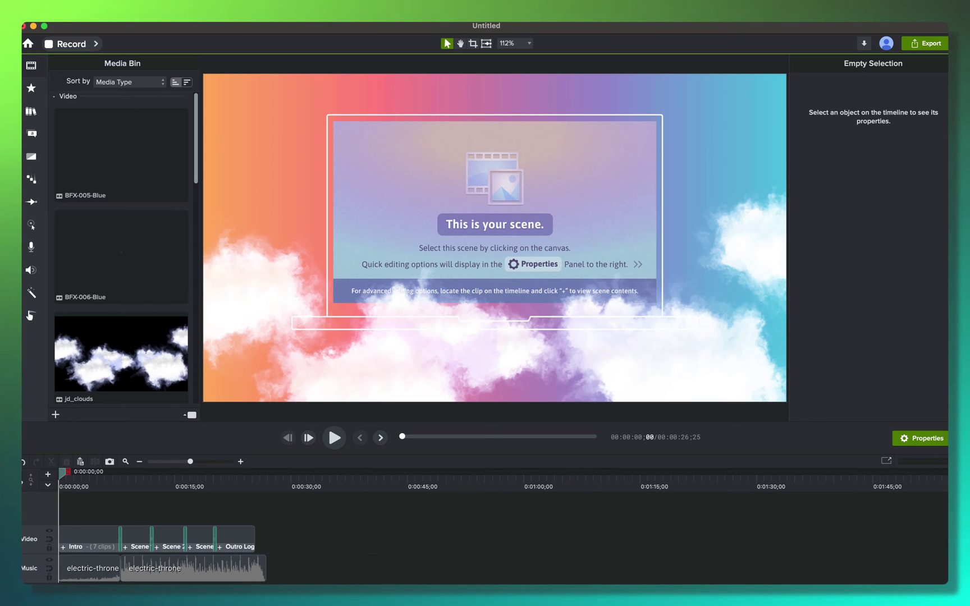
pyautogui.moveTo(59, 473); pyautogui.dragTo(92, 473)
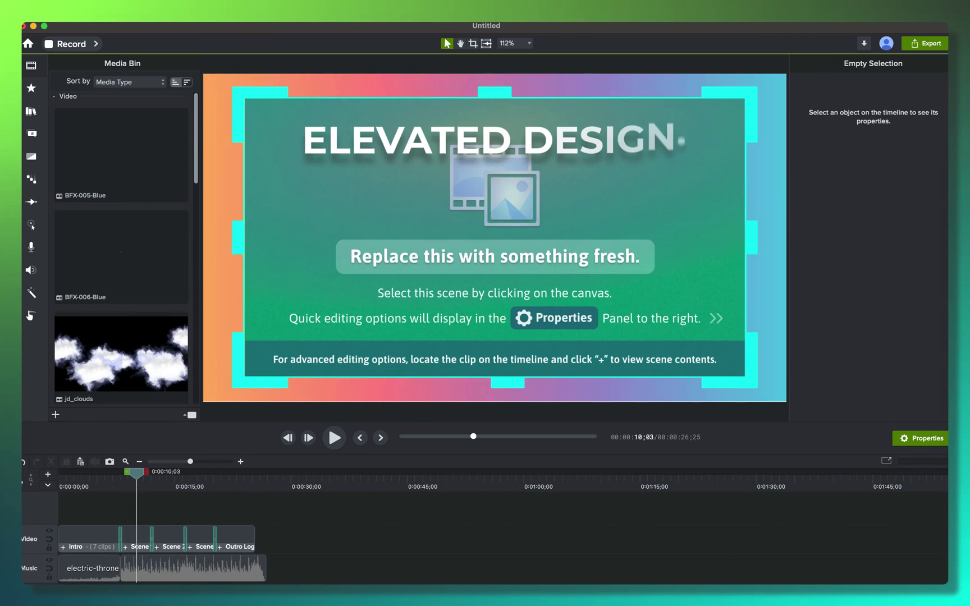
pyautogui.moveTo(157, 473); pyautogui.dragTo(88, 473)
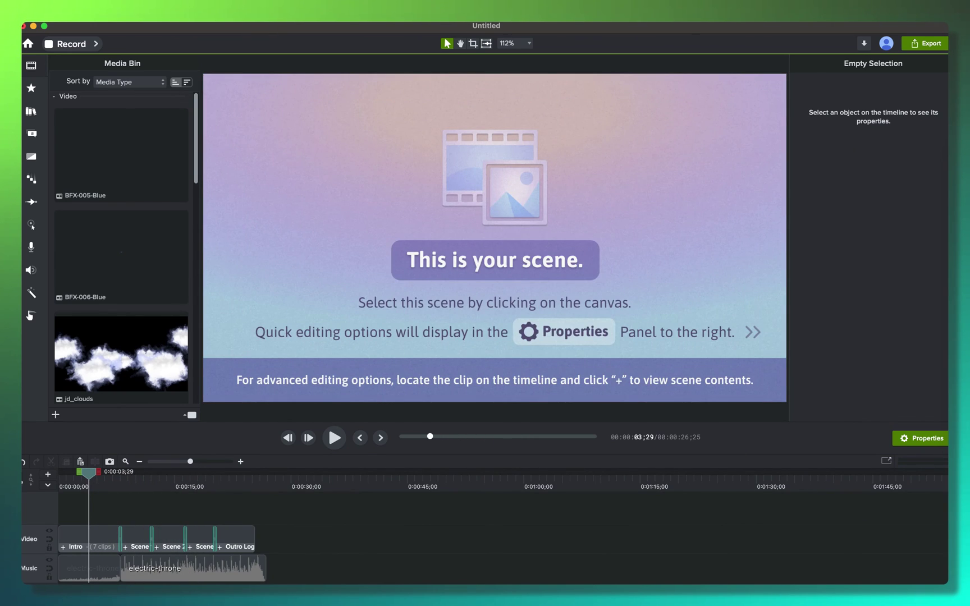
pyautogui.moveTo(89, 473); pyautogui.dragTo(64, 473)
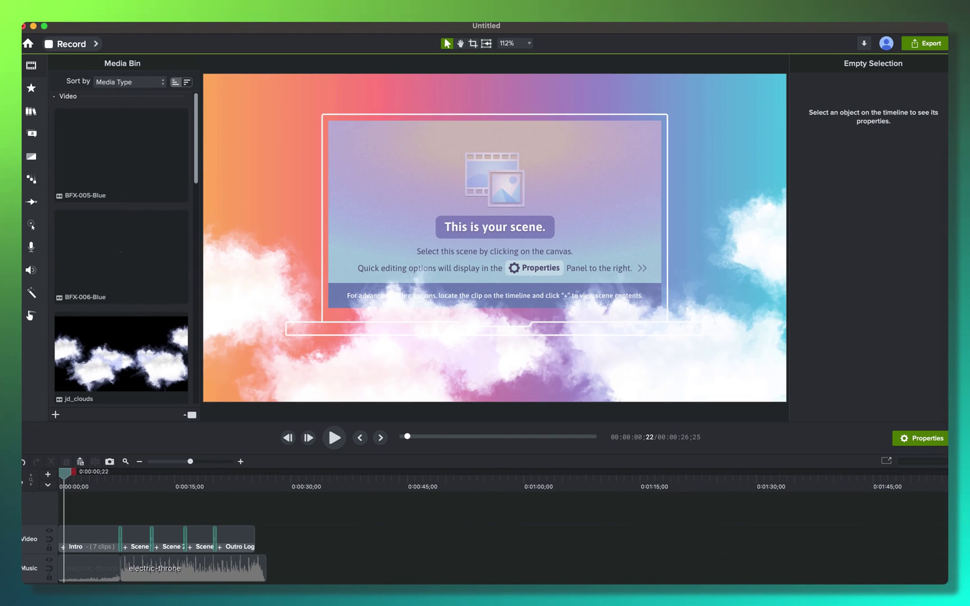
pyautogui.click(425, 269)
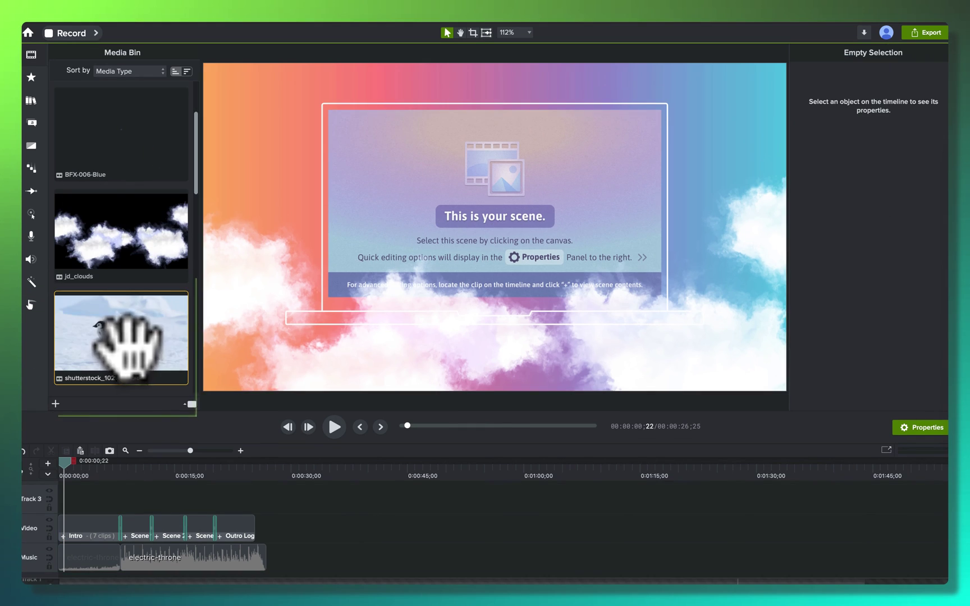
pyautogui.moveTo(129, 347); pyautogui.dragTo(451, 209)
pyautogui.click(476, 215)
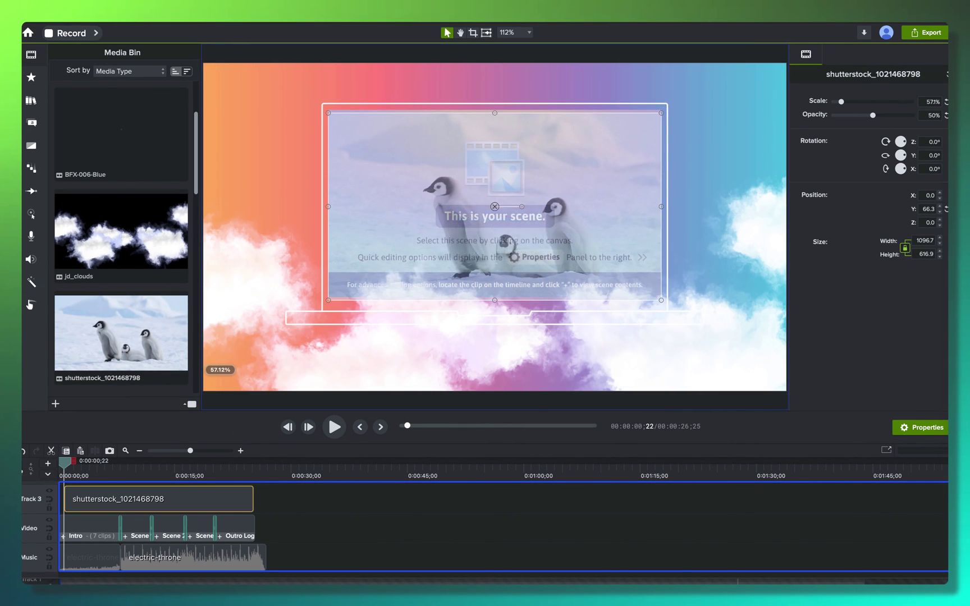
pyautogui.moveTo(65, 463); pyautogui.dragTo(114, 463)
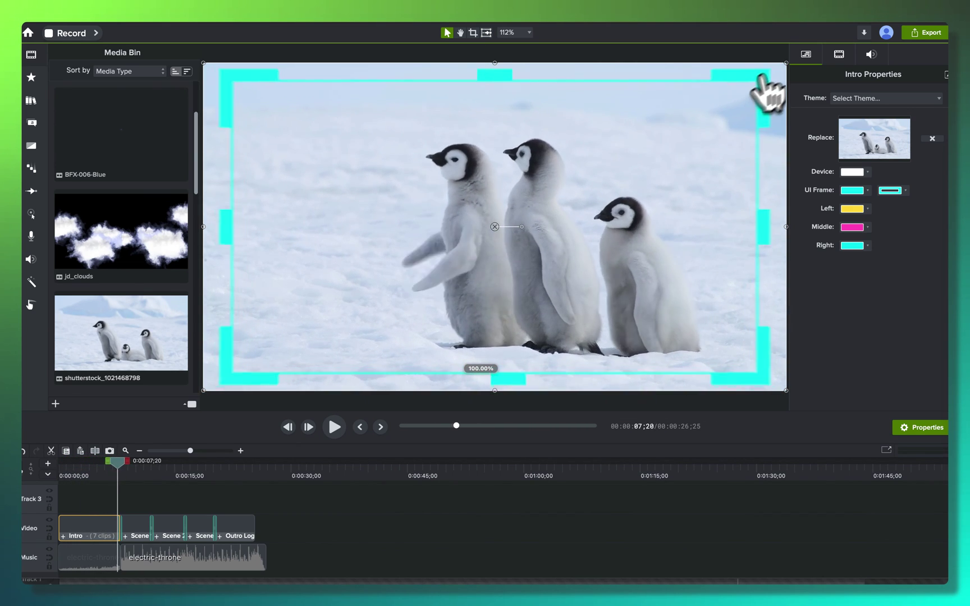